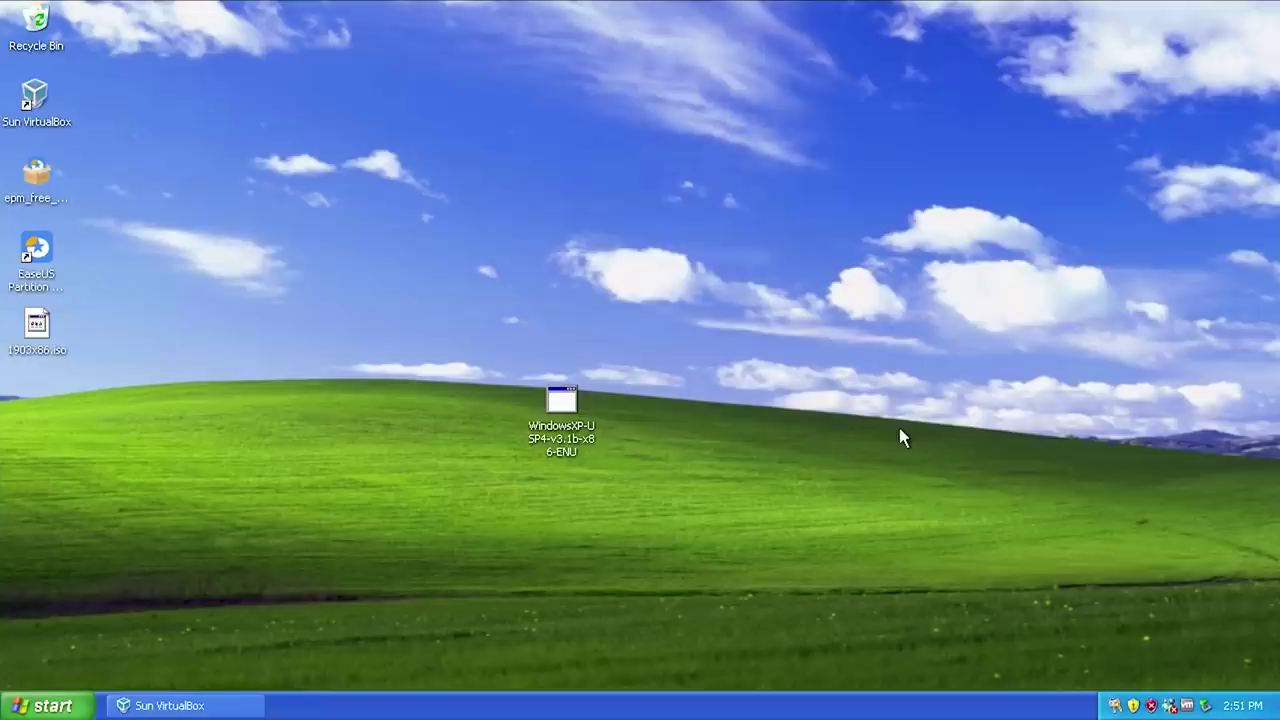
# Step: Move the WindowsXP-USP4 installer higher on the desktop and run it to launch the setup wizard
pyautogui.moveTo(561, 400); pyautogui.dragTo(486, 250)
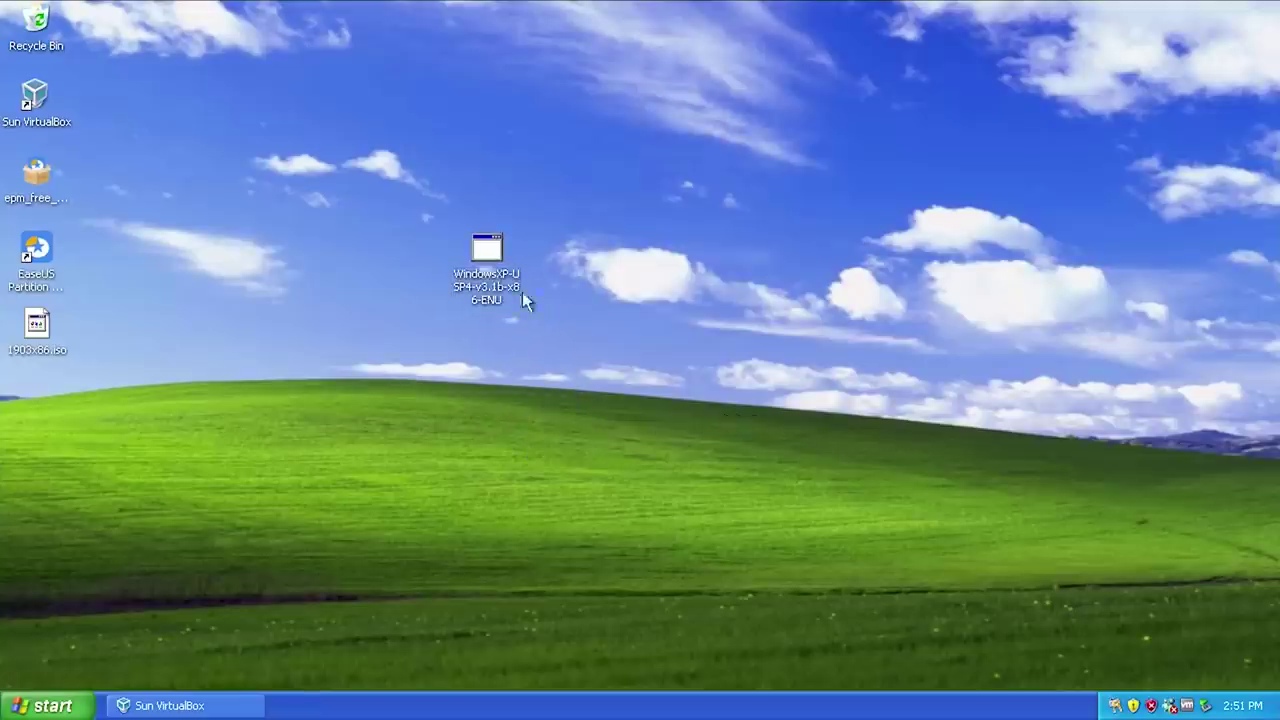
pyautogui.doubleClick(487, 249)
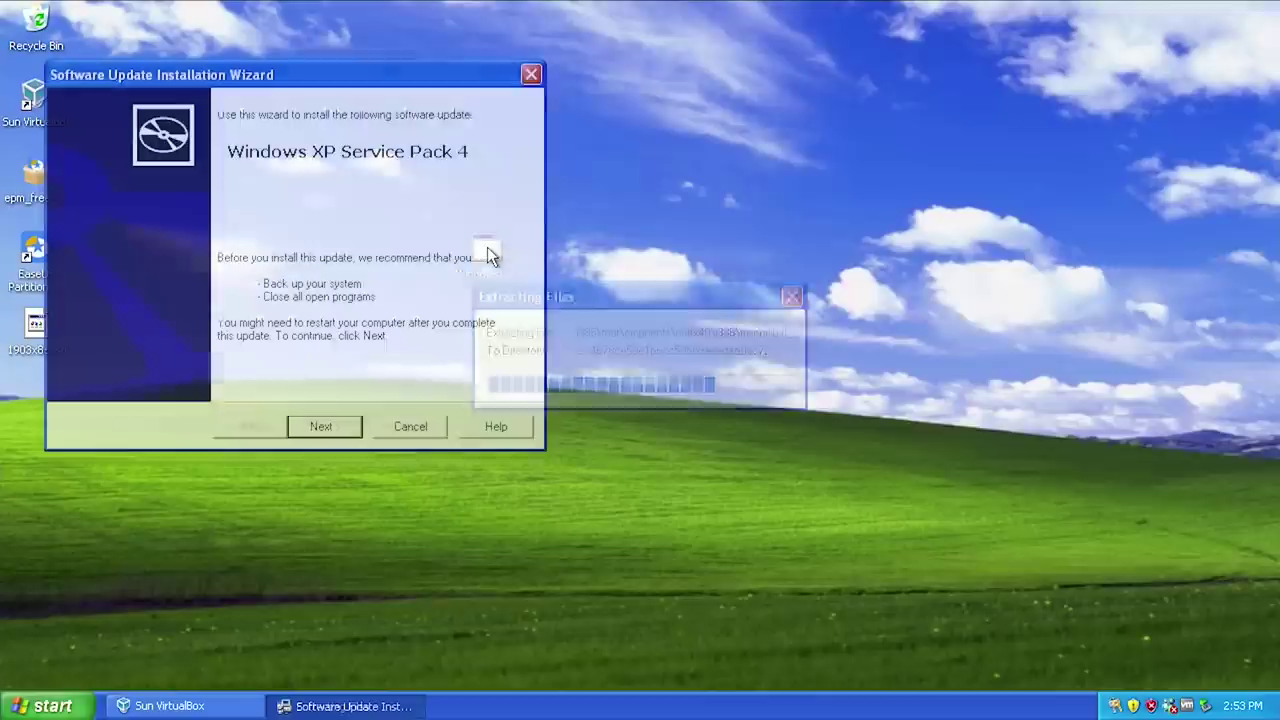
# Step: Centre the installation wizard, advance to the licence page and scroll down the licence text
pyautogui.moveTo(245, 77); pyautogui.dragTo(510, 190)
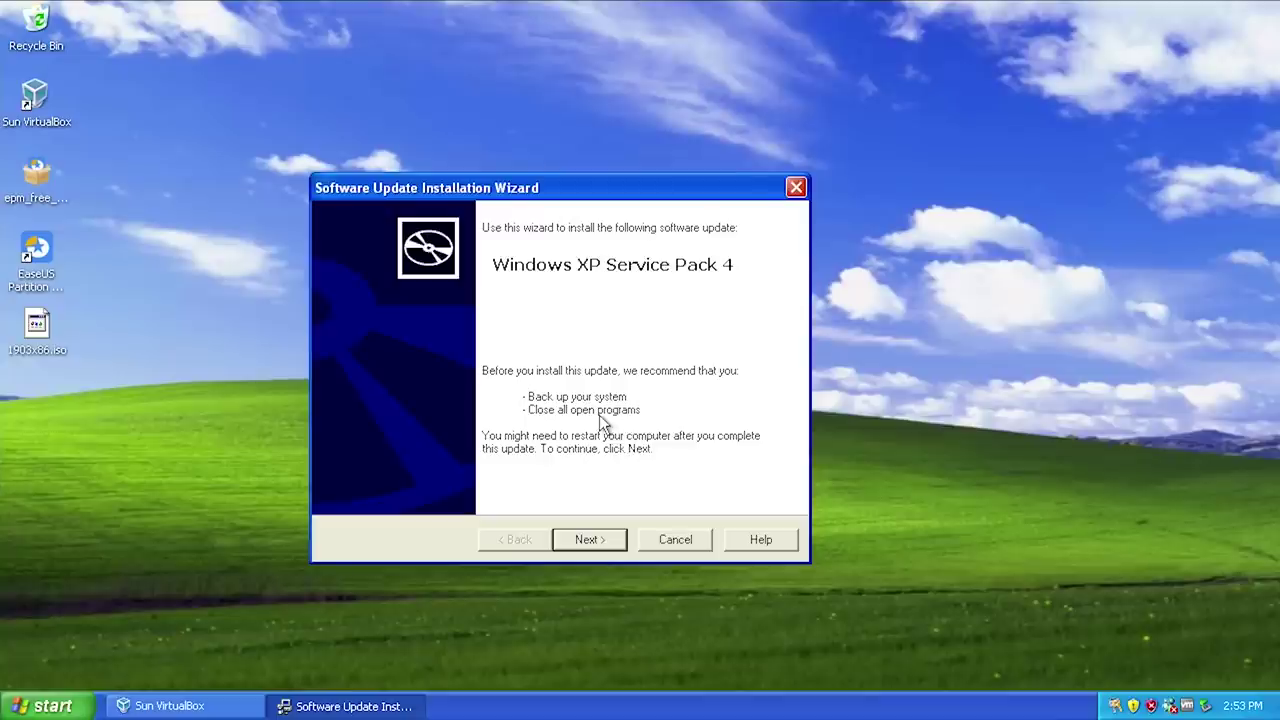
pyautogui.press('Return')
pyautogui.moveTo(771, 330)
pyautogui.mouseDown()
pyautogui.moveTo(778, 422)
pyautogui.moveTo(771, 323)
pyautogui.mouseUp()
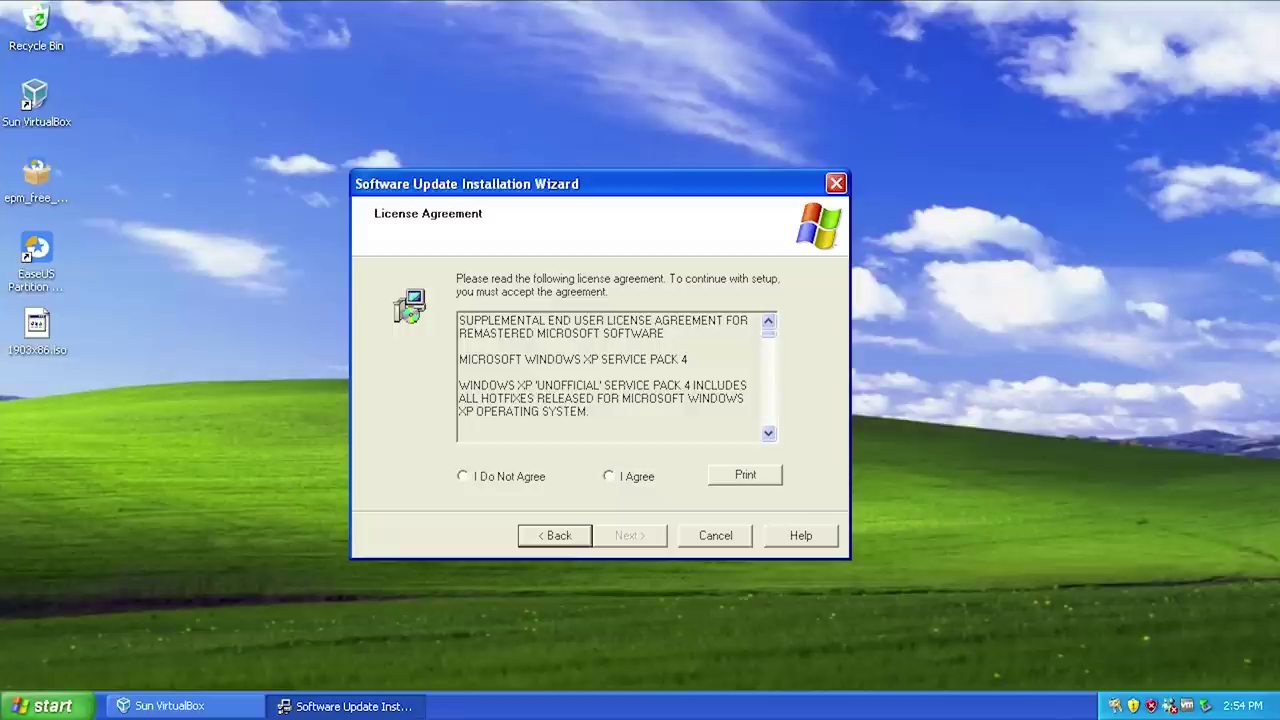
pyautogui.click(768, 433)
pyautogui.click(768, 433)
pyautogui.click(768, 433)
pyautogui.click(768, 433)
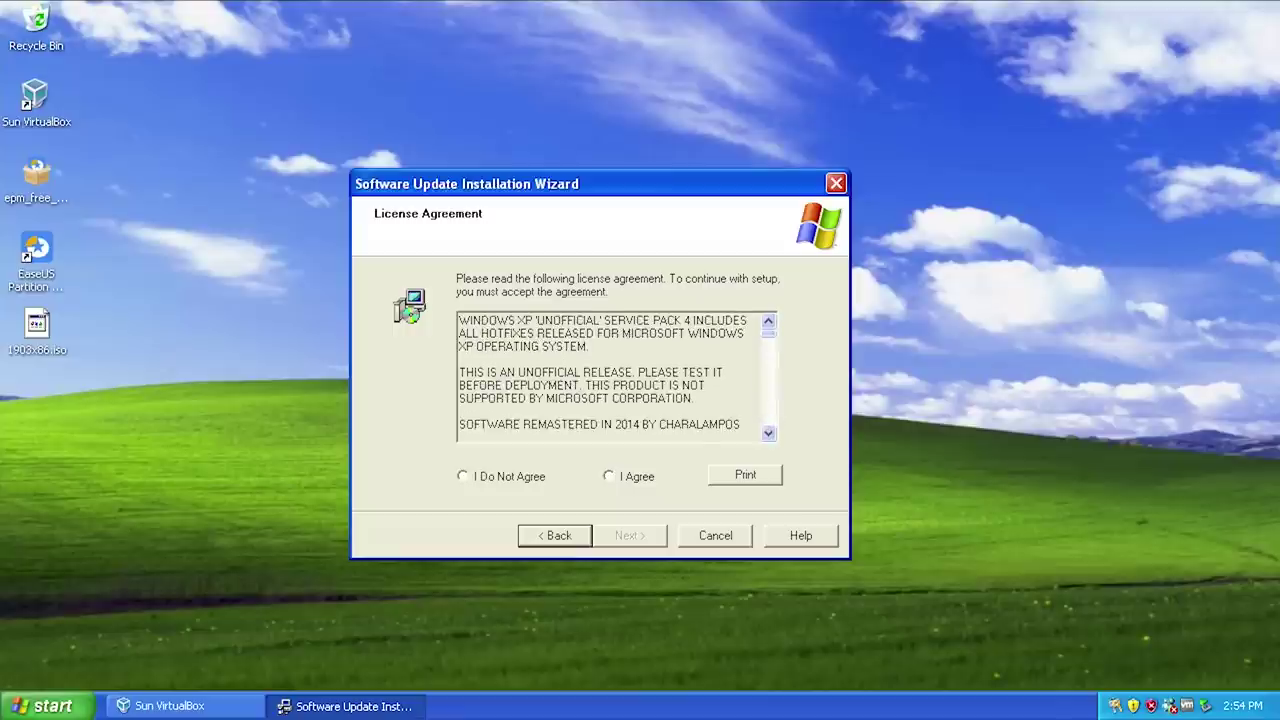
# Step: Read through the rest of the licence, including the supplemental EULA, and select I Agree
pyautogui.click(768, 433)
pyautogui.click(768, 433)
pyautogui.click(768, 433)
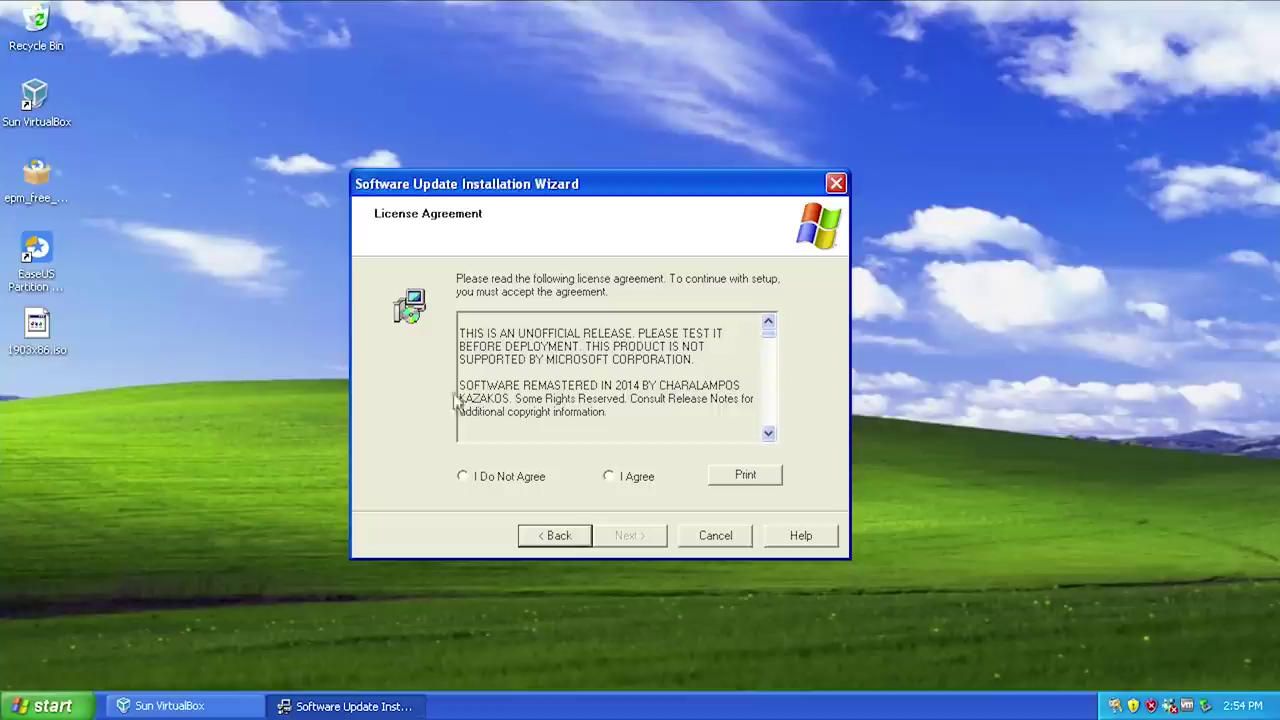
pyautogui.moveTo(657, 386); pyautogui.dragTo(742, 386)
pyautogui.click(719, 386)
pyautogui.moveTo(460, 398); pyautogui.dragTo(509, 398)
pyautogui.click(530, 411)
pyautogui.click(768, 433)
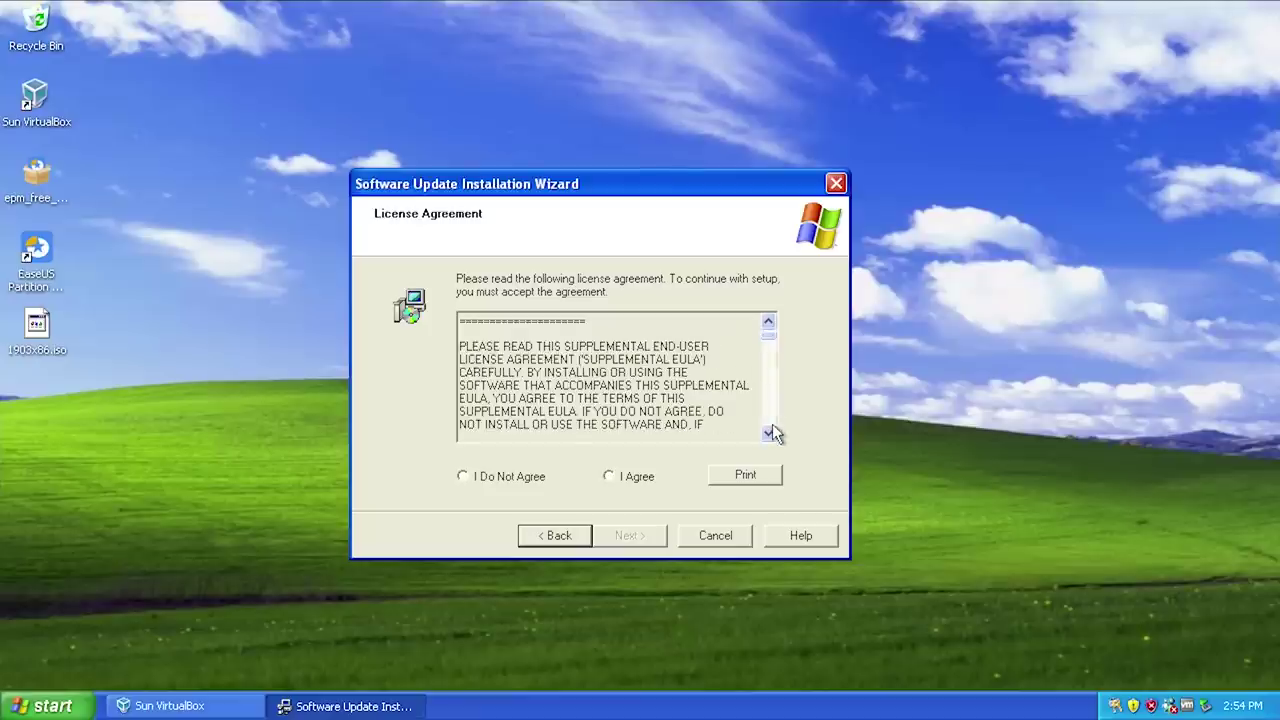
pyautogui.click(770, 323)
pyautogui.click(770, 323)
pyautogui.click(772, 325)
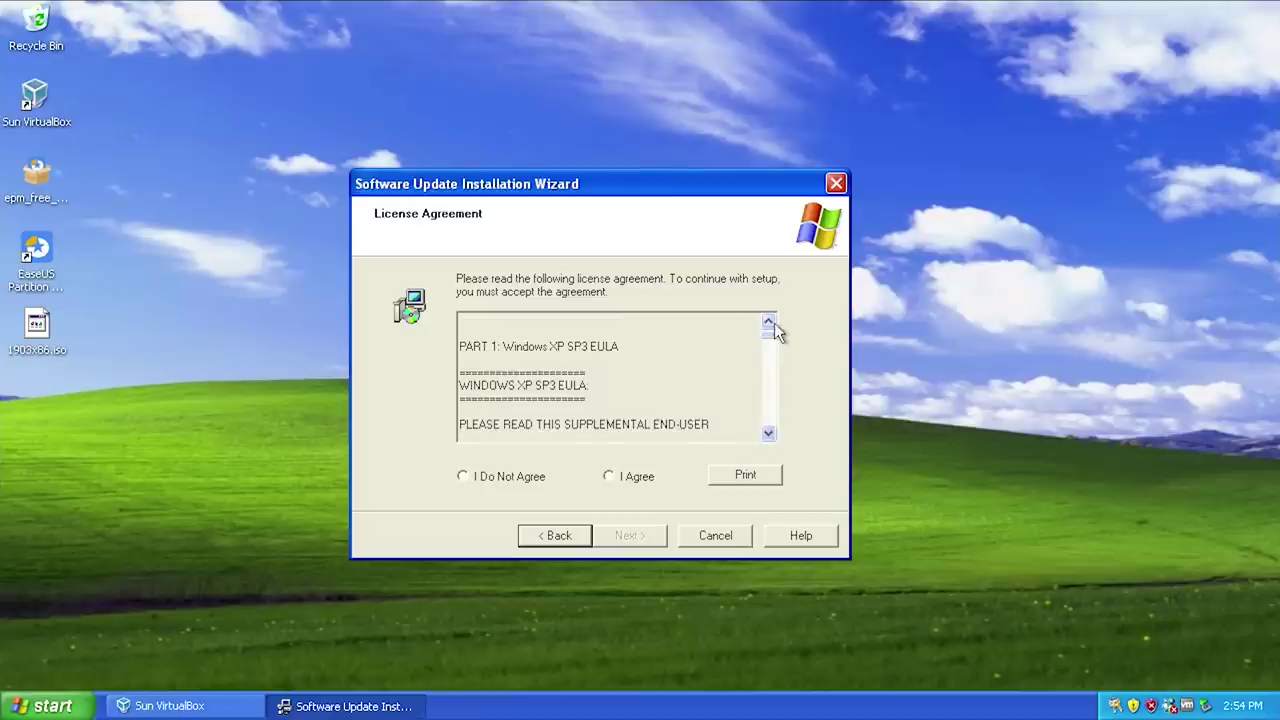
pyautogui.click(768, 434)
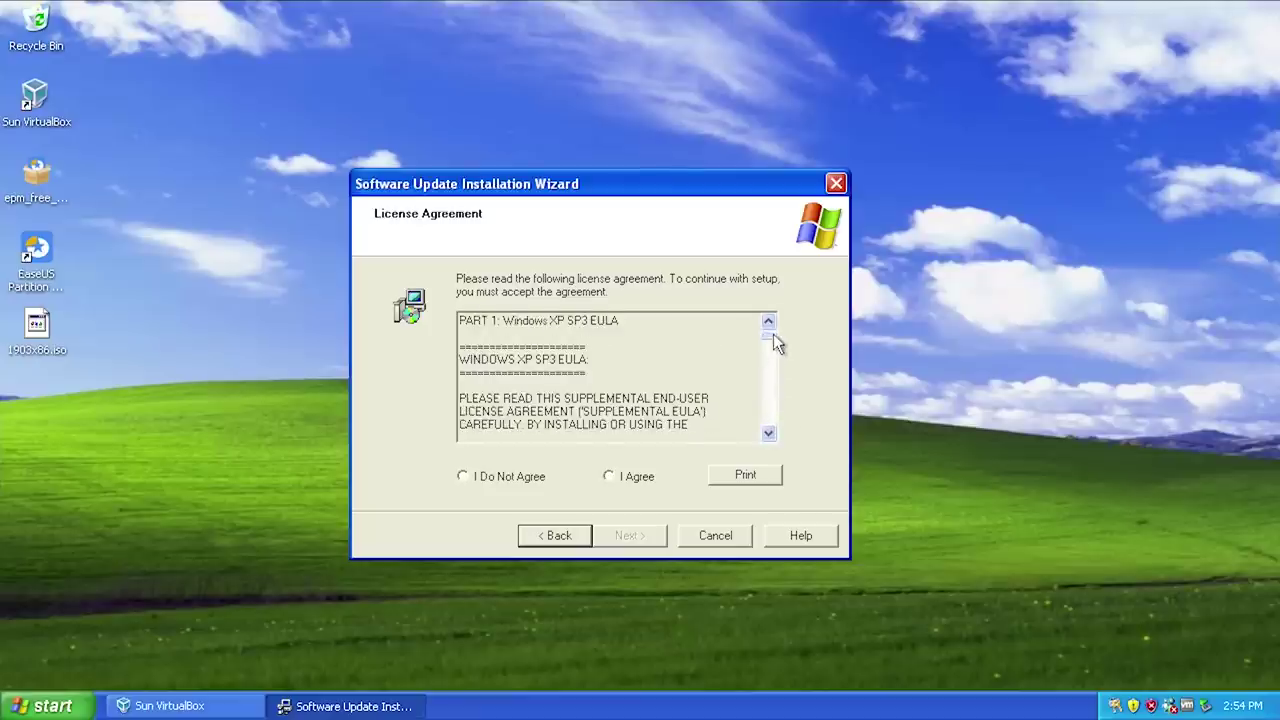
pyautogui.moveTo(771, 337); pyautogui.dragTo(750, 447)
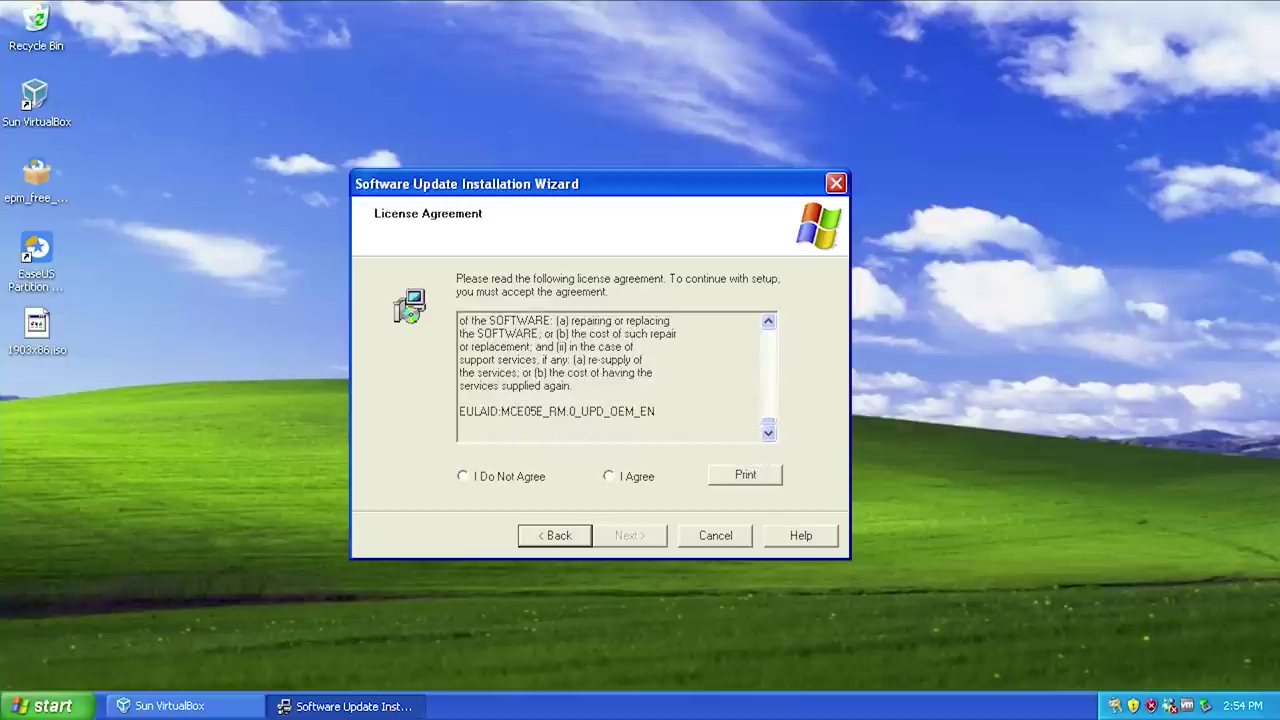
pyautogui.click(633, 475)
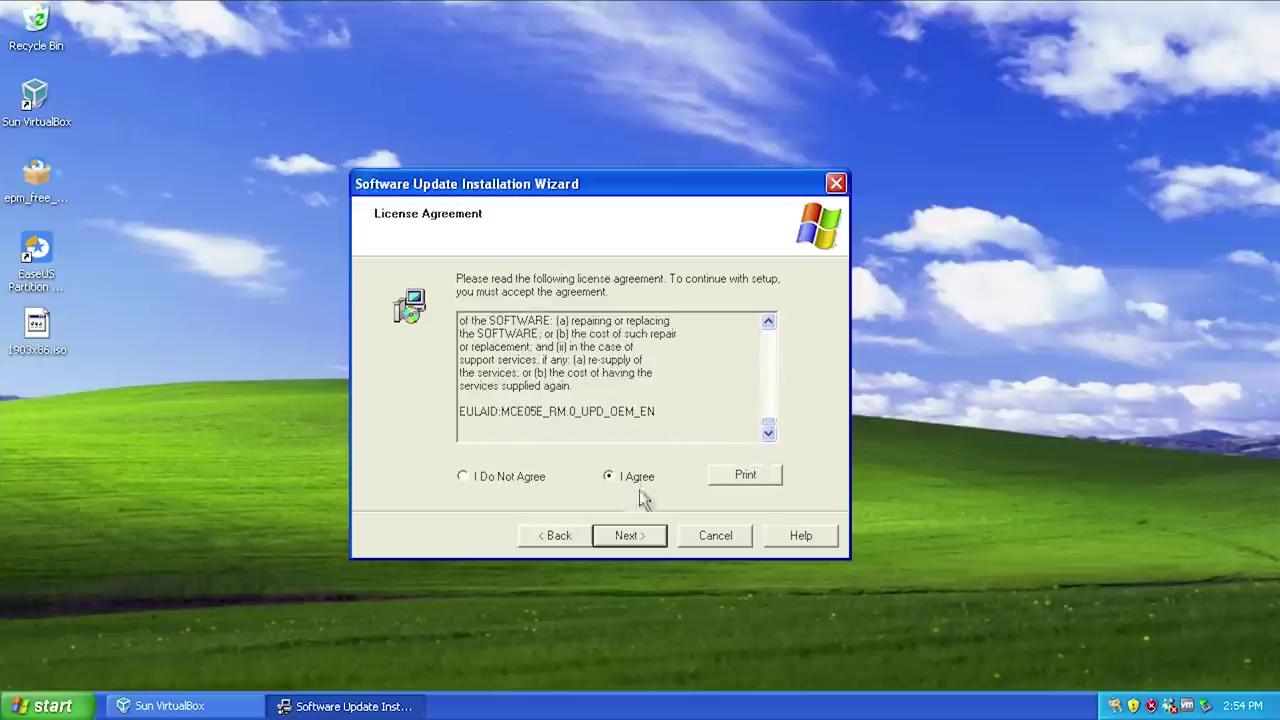
# Step: Keep uninstall files archived in the default folder and install Service Pack 4
pyautogui.click(637, 530)
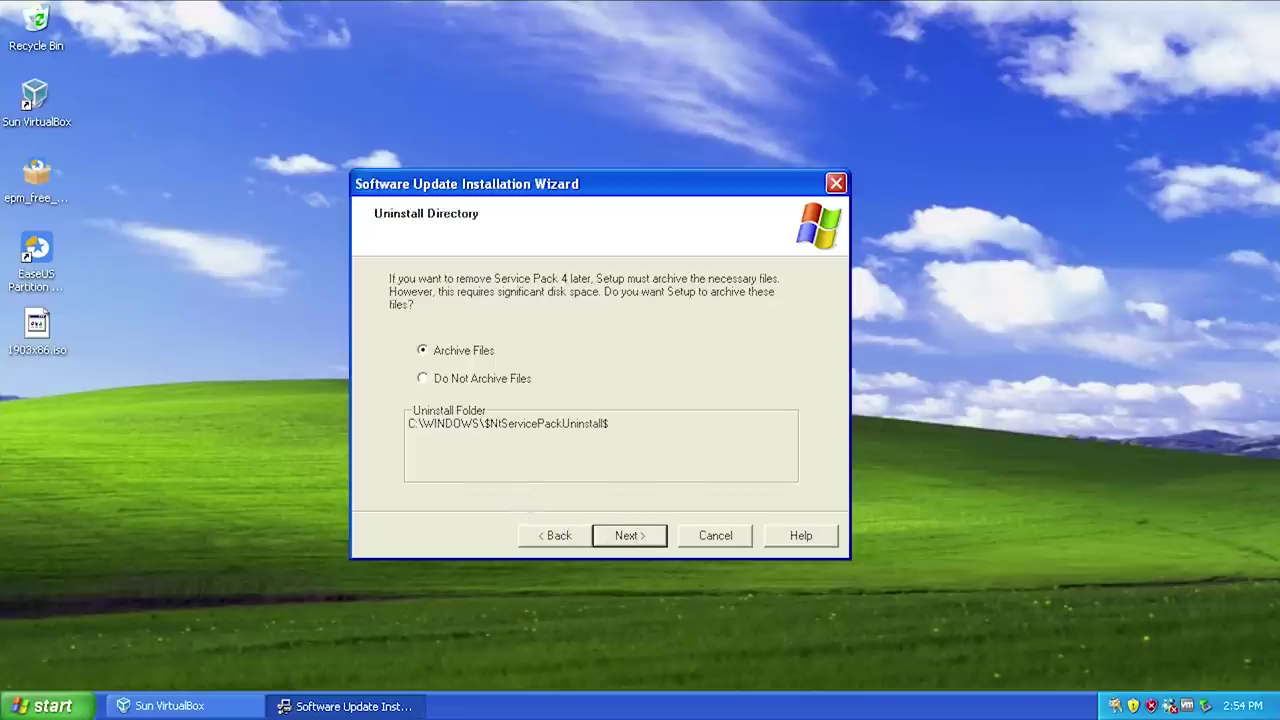
pyautogui.moveTo(608, 423); pyautogui.dragTo(408, 423)
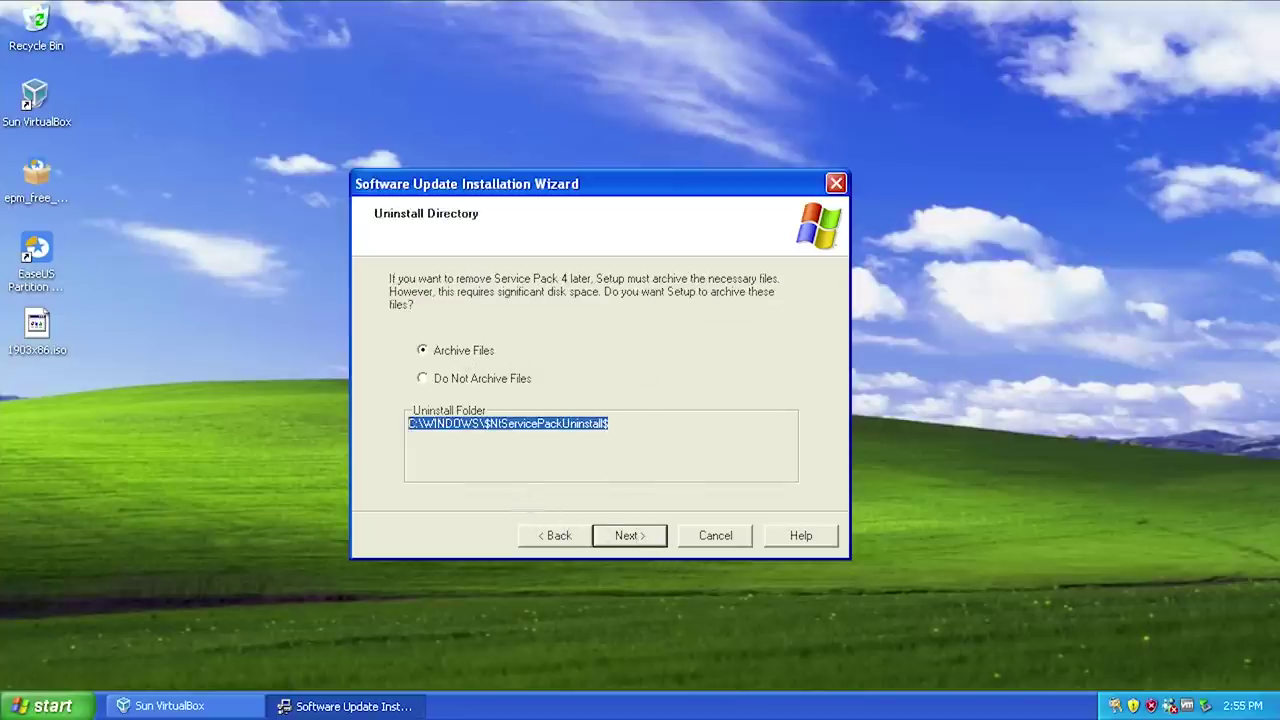
pyautogui.click(622, 532)
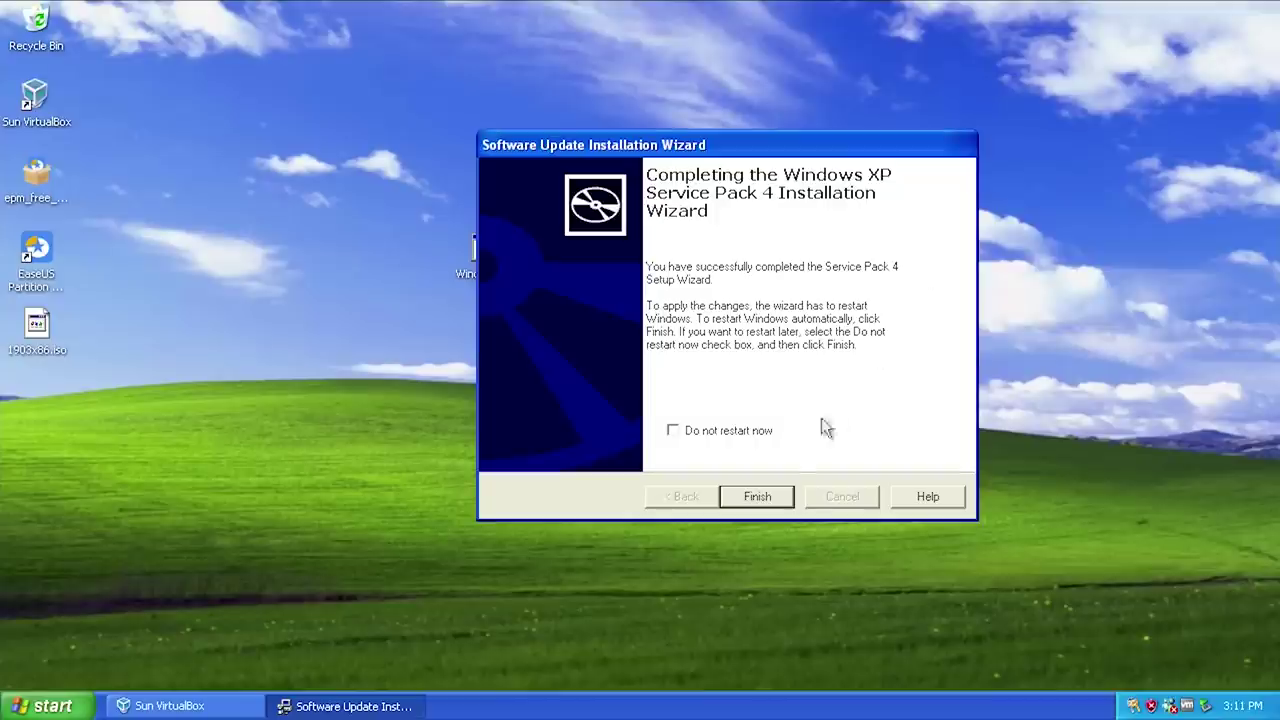
# Step: Restart Windows and choose to turn on Automatic Updates now
pyautogui.click(758, 503)
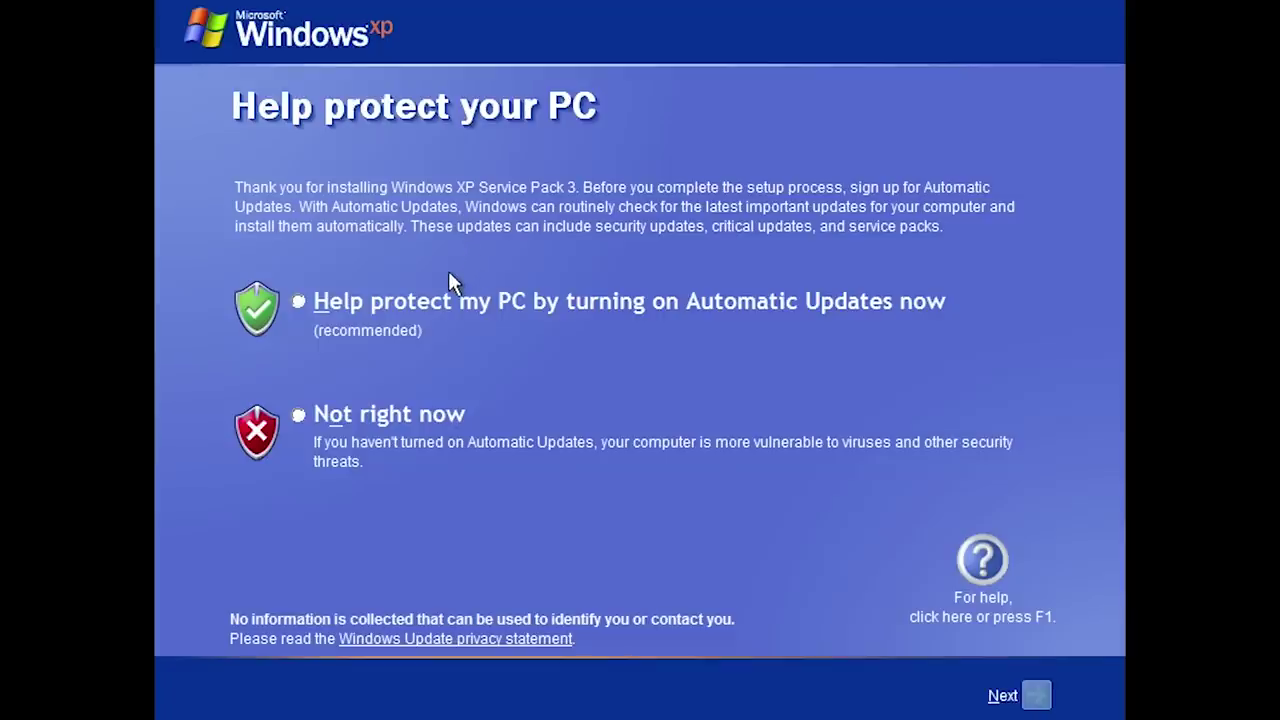
pyautogui.click(299, 301)
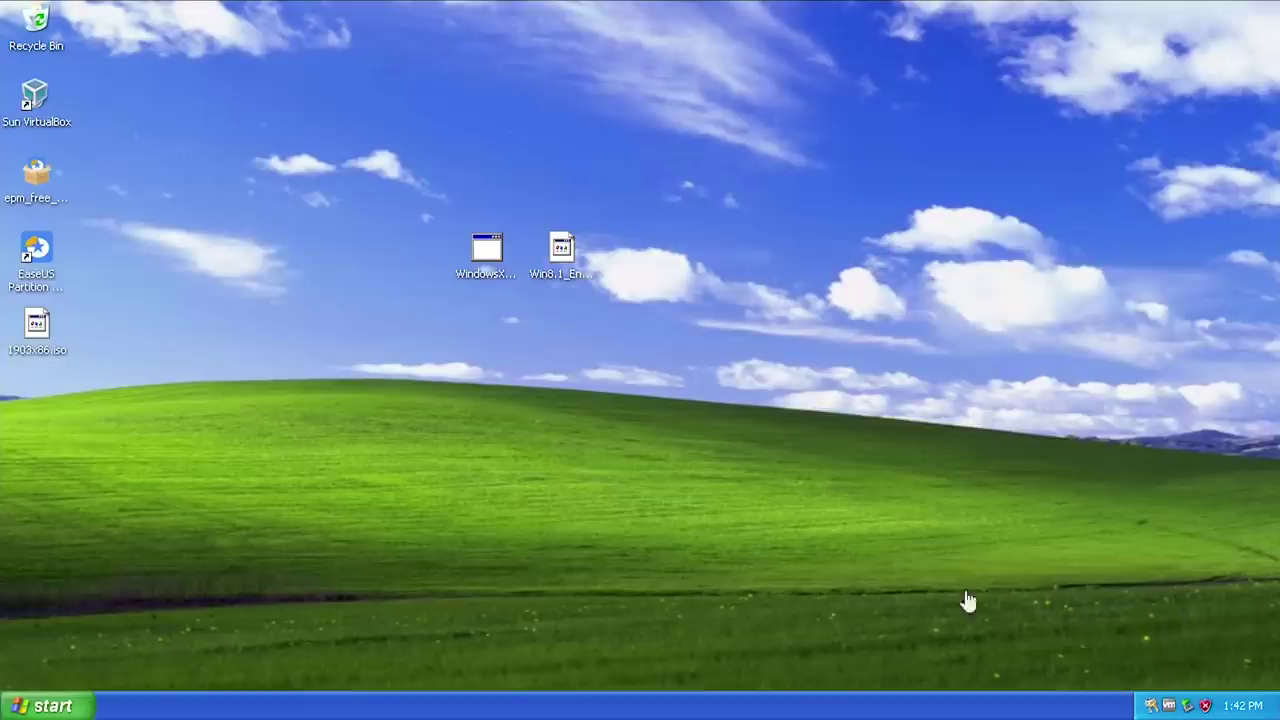
pyautogui.click(52, 706)
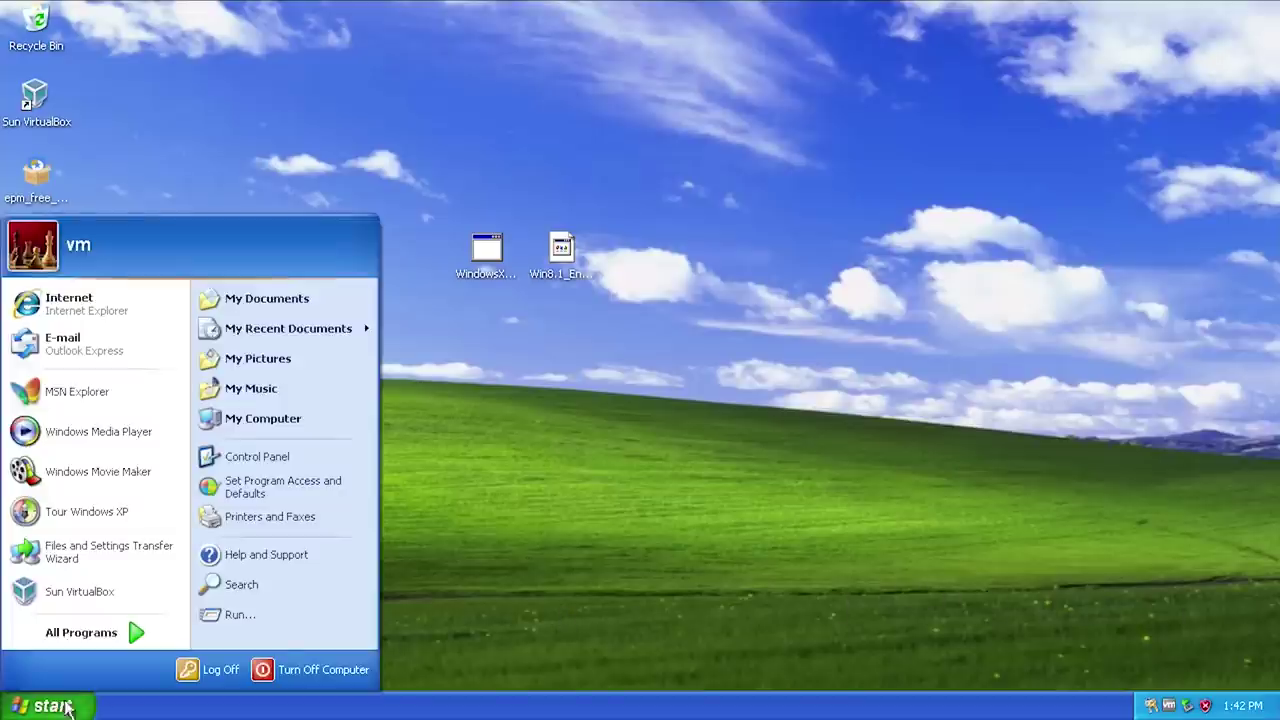
pyautogui.click(277, 621)
pyautogui.press('Return')
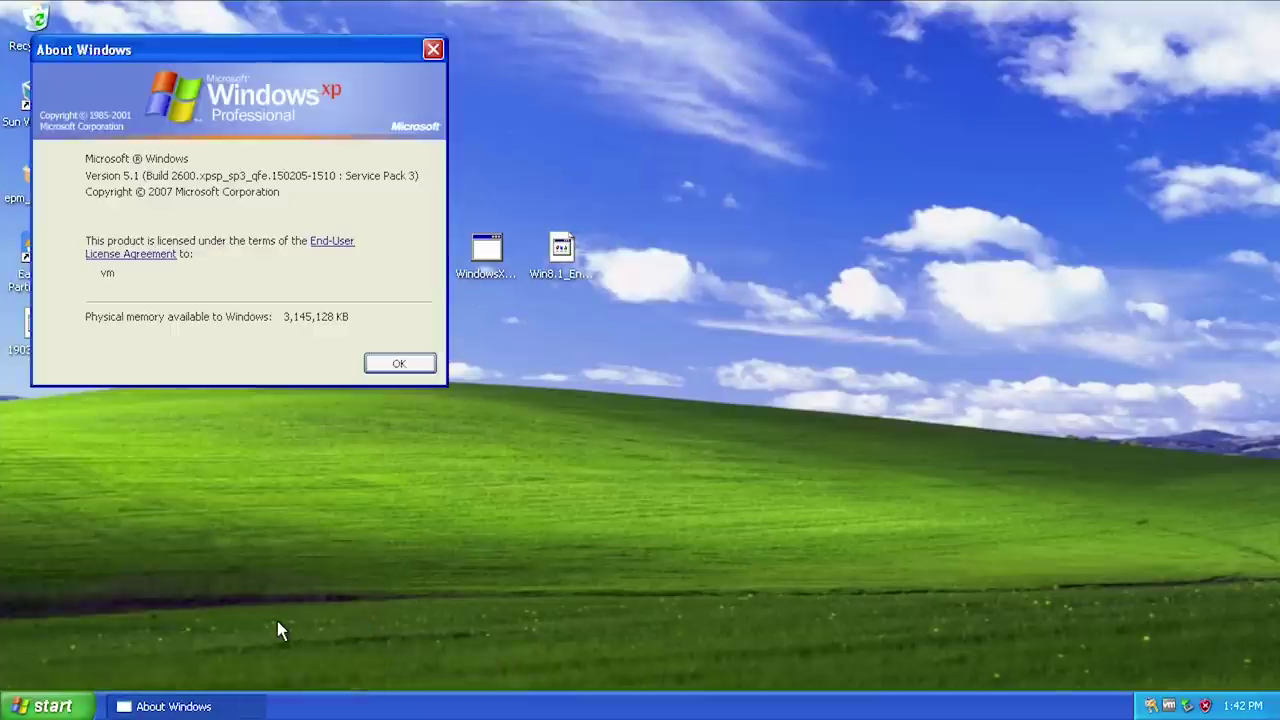
pyautogui.moveTo(163, 63); pyautogui.dragTo(234, 180)
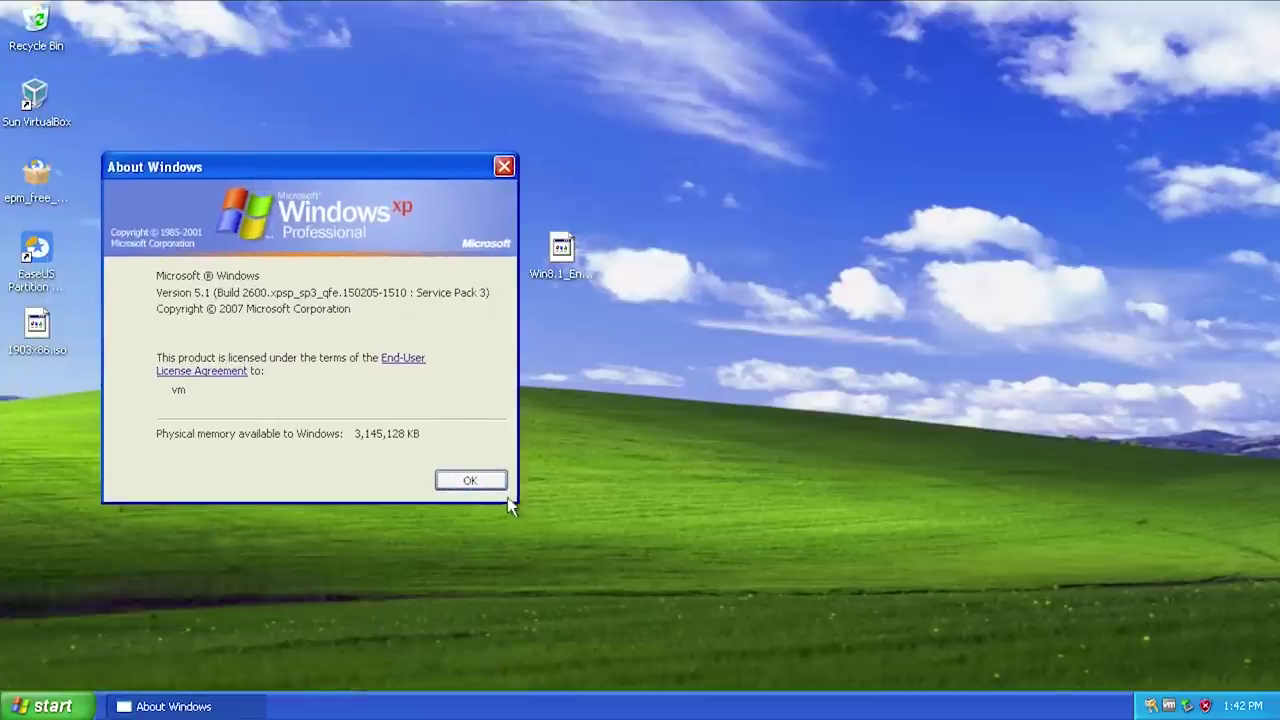
pyautogui.click(470, 486)
pyautogui.press('super')
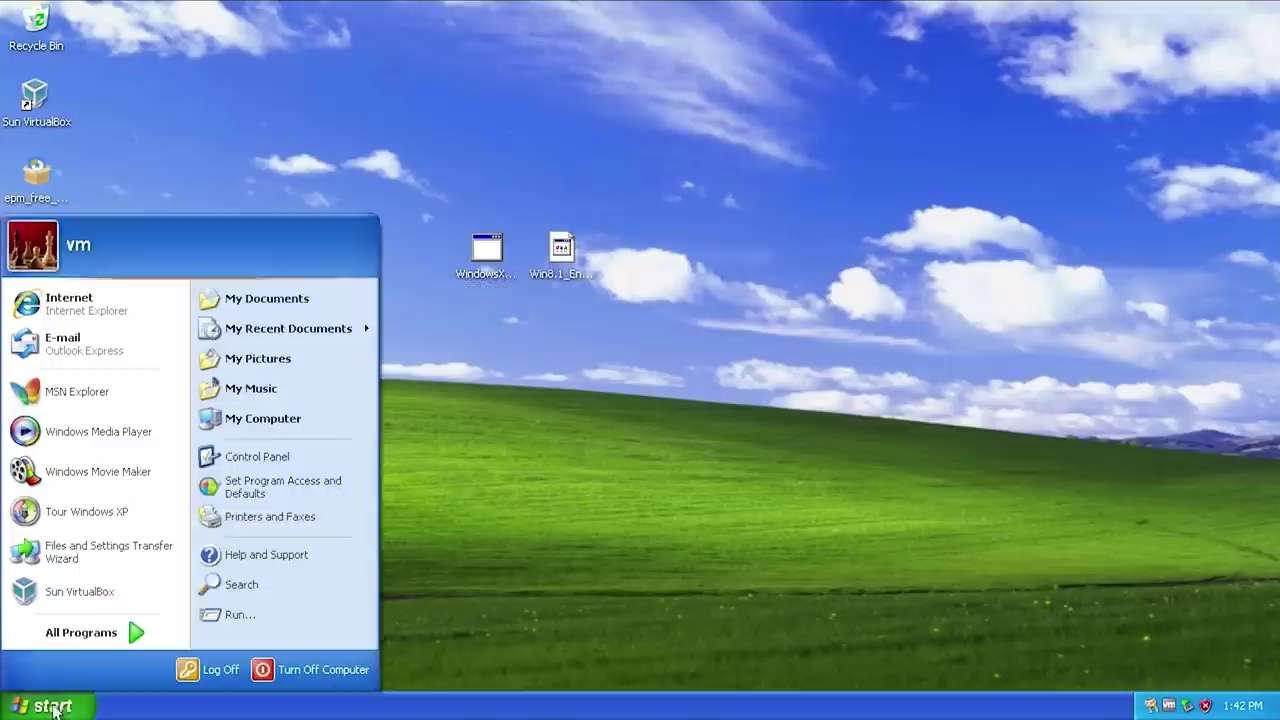
# Step: View the My Computer system properties, then launch Internet Explorer from the Start menu
pyautogui.rightClick(251, 421)
pyautogui.click(245, 586)
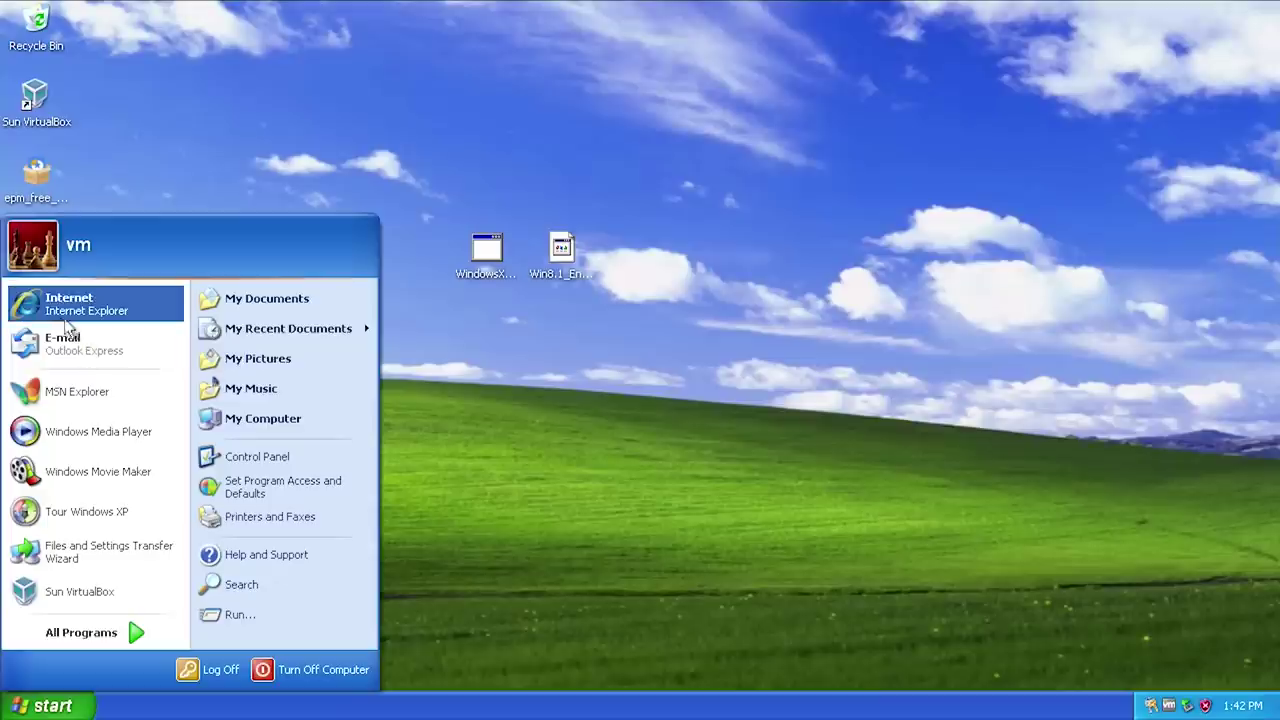
pyautogui.click(35, 323)
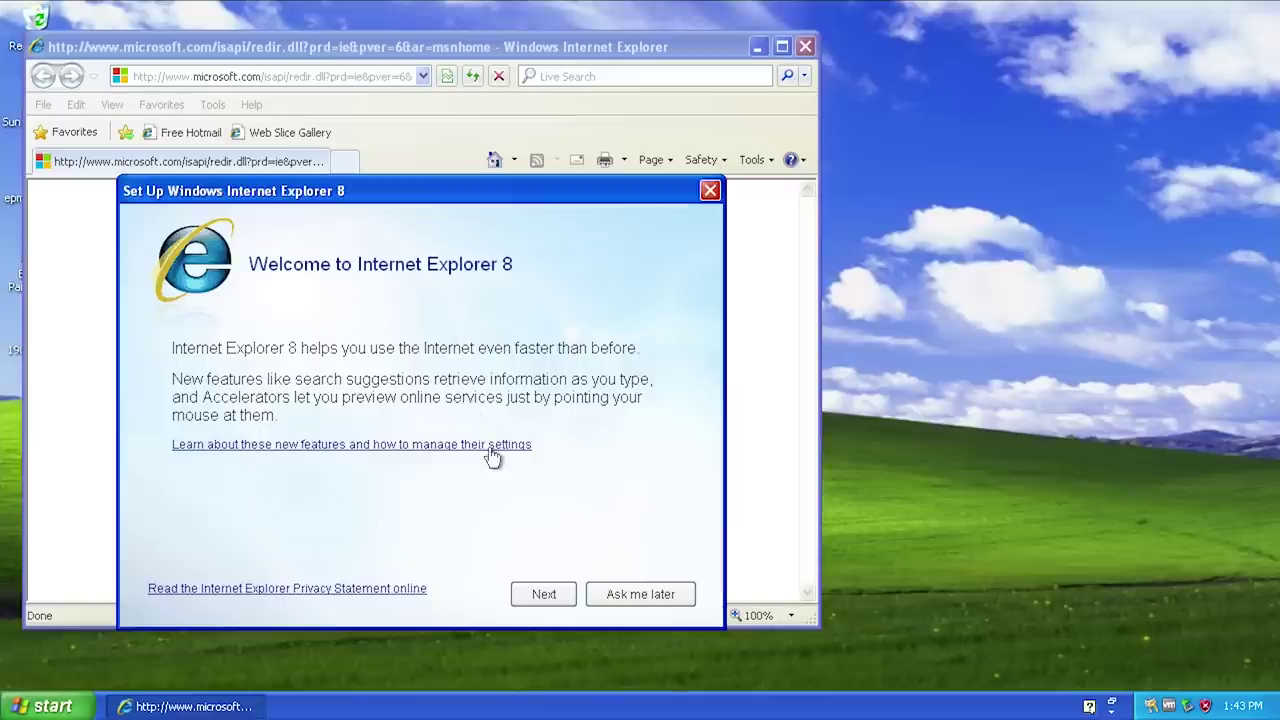
# Step: Postpone IE8 first-run setup, check version 8.0.6001.18702 in About, then close all tabs
pyautogui.click(655, 594)
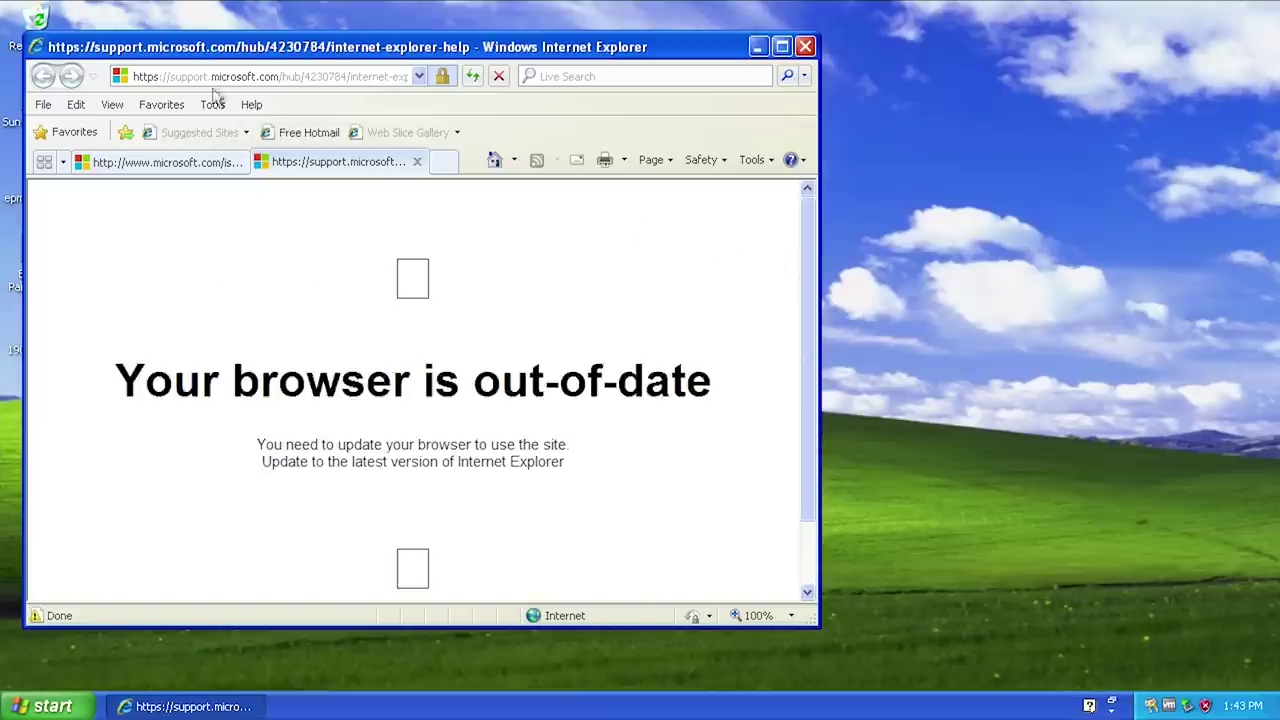
pyautogui.click(248, 104)
pyautogui.click(310, 211)
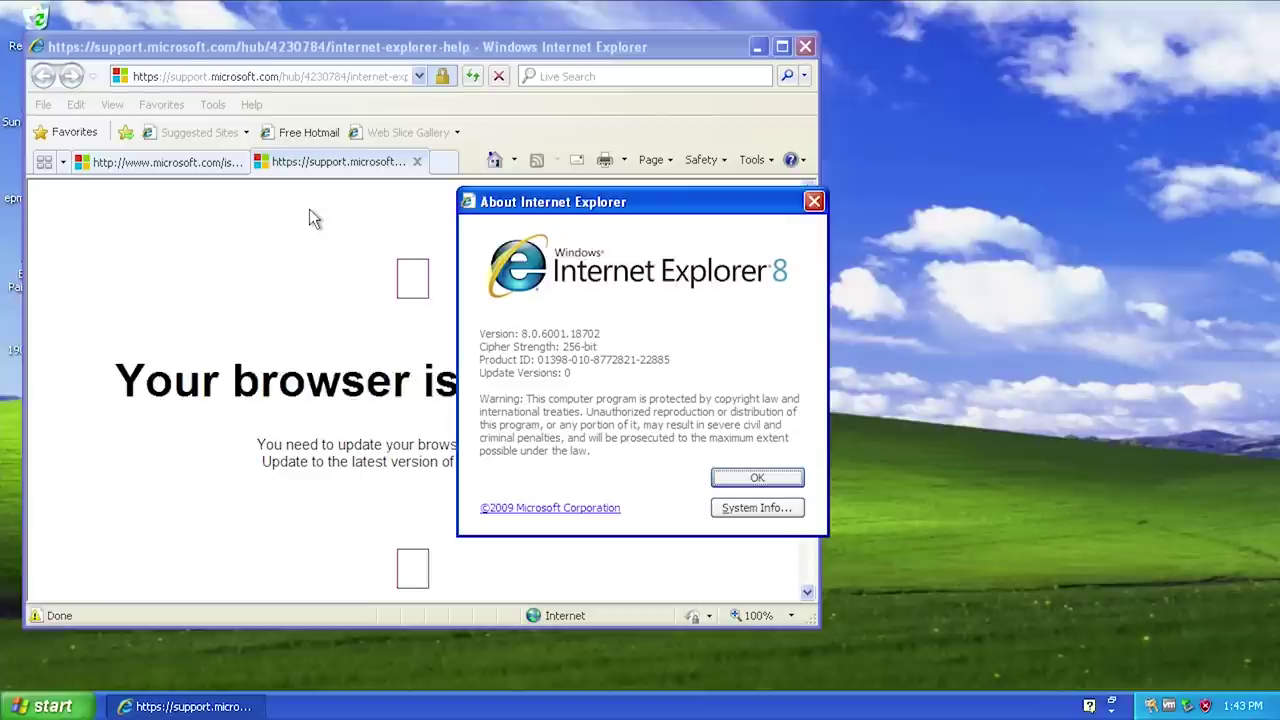
pyautogui.click(740, 477)
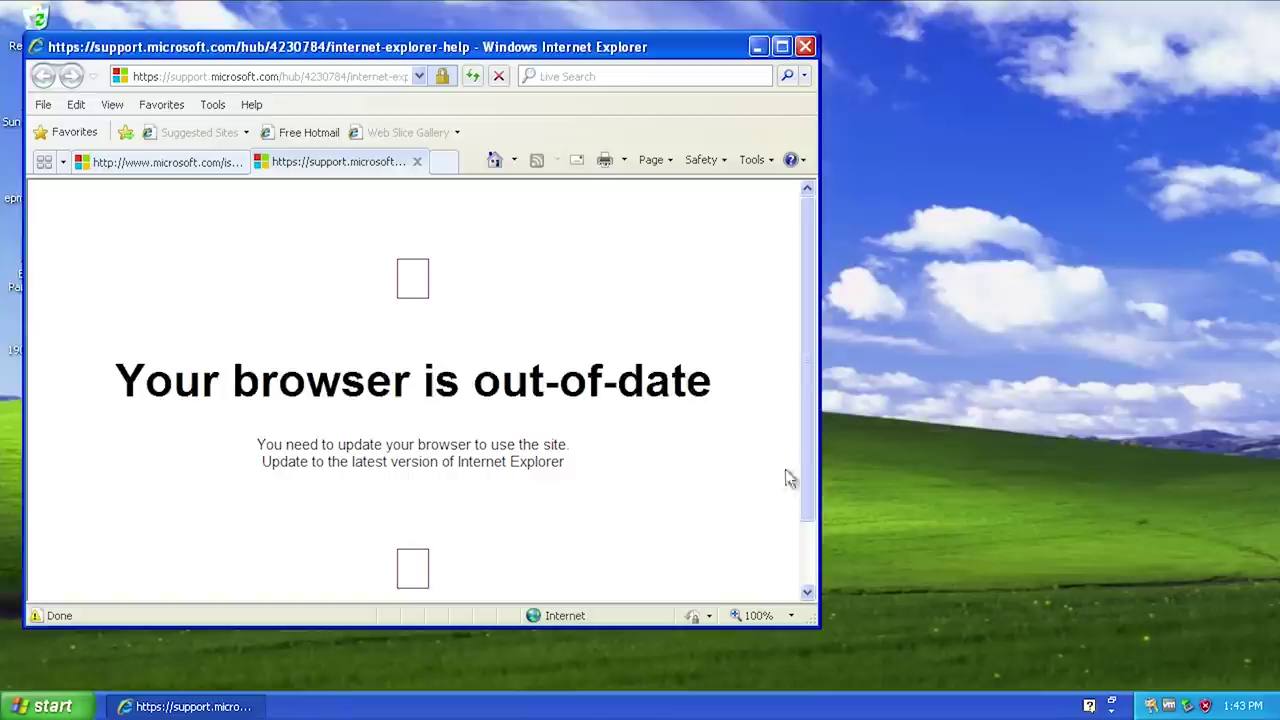
pyautogui.click(804, 47)
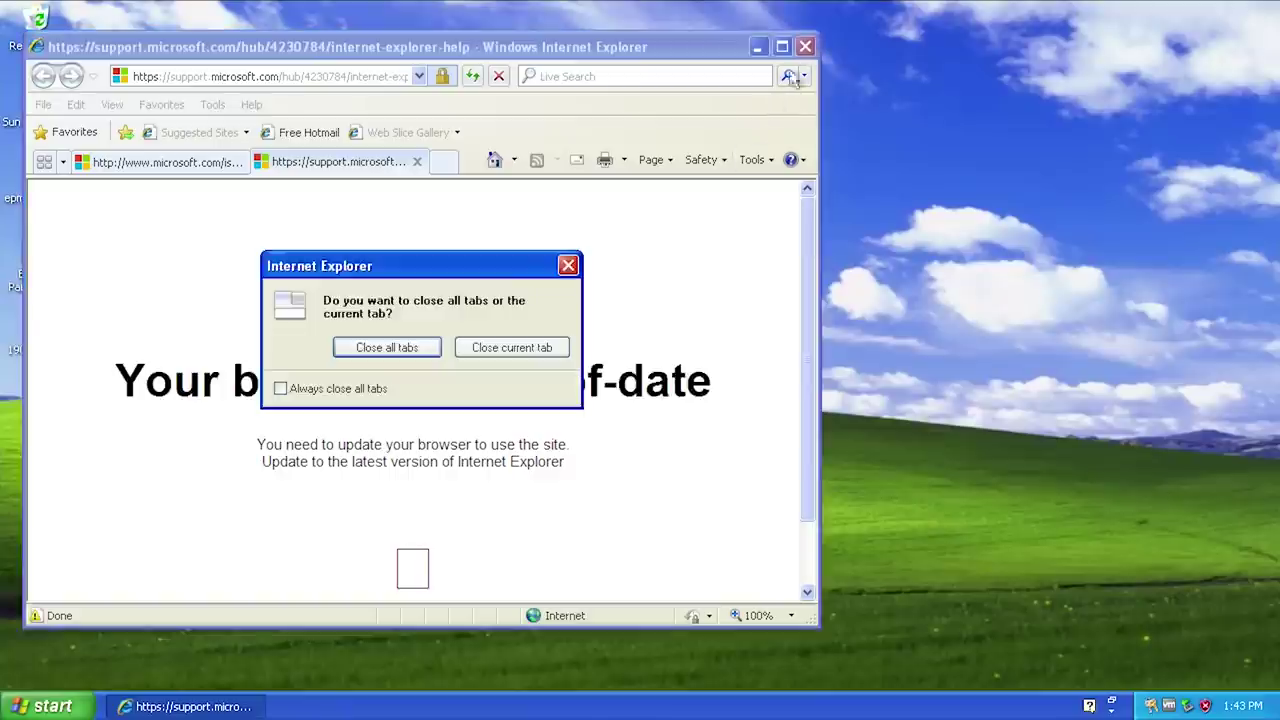
pyautogui.click(358, 350)
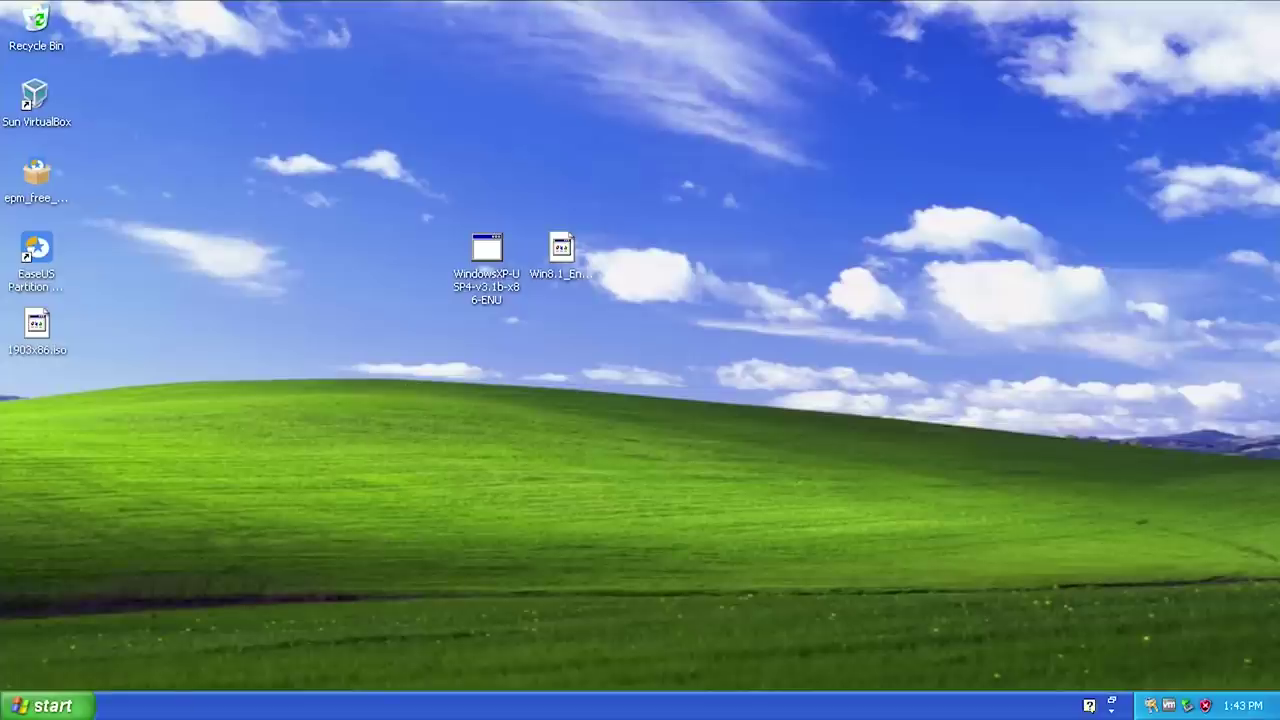
# Step: Launch XPS Viewer EP from All Programs and check its version 1.2 in Help > About
pyautogui.click(40, 706)
pyautogui.moveTo(107, 635)
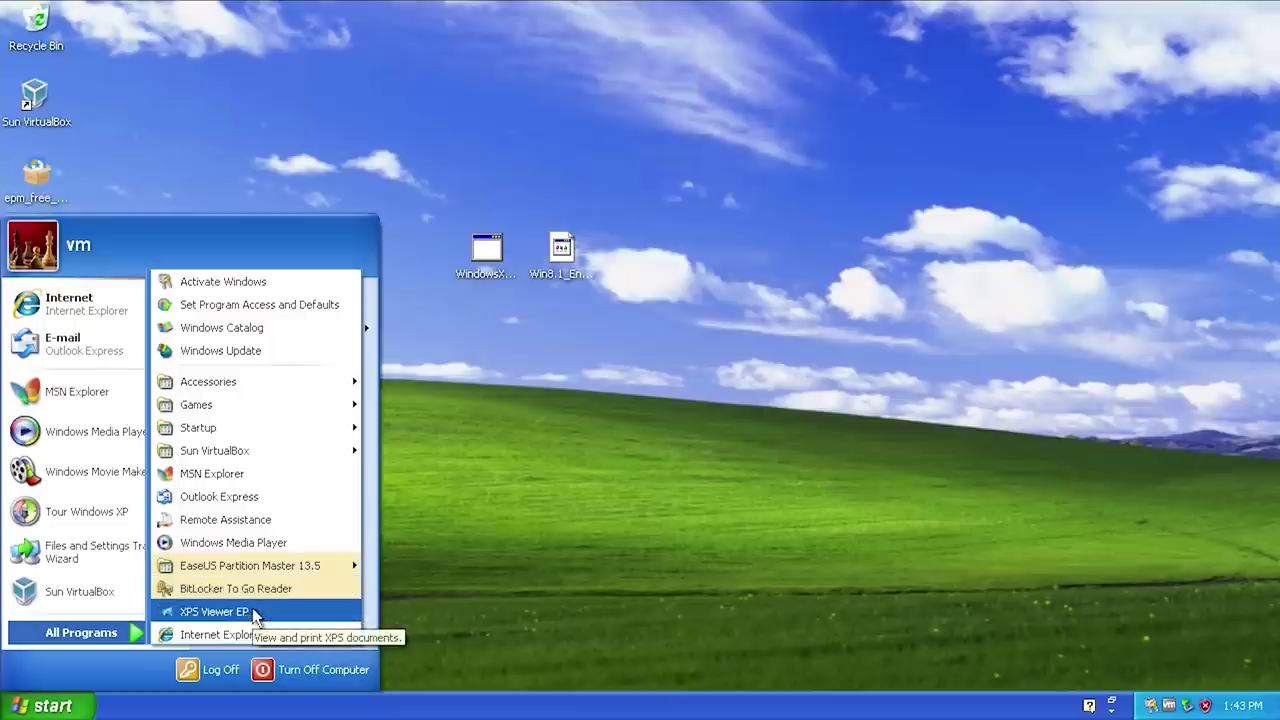
pyautogui.click(214, 611)
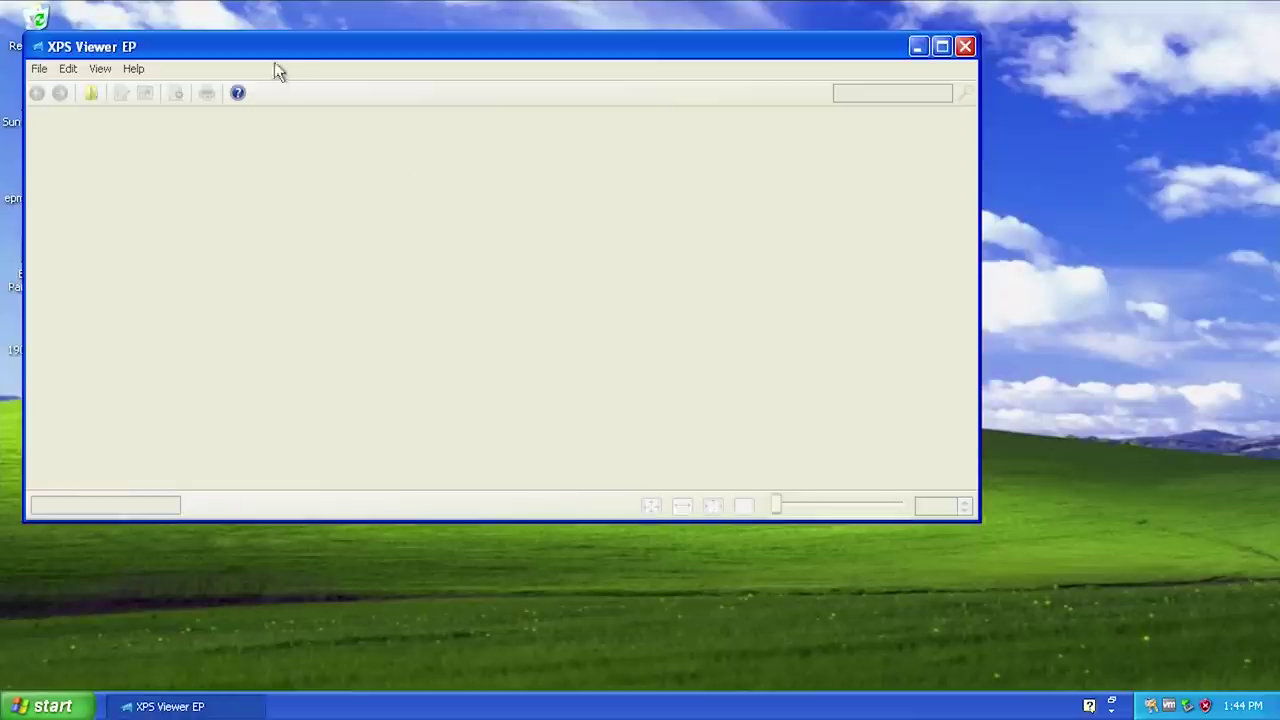
pyautogui.moveTo(247, 55); pyautogui.dragTo(406, 217)
pyautogui.moveTo(311, 209); pyautogui.dragTo(275, 172)
pyautogui.click(257, 198)
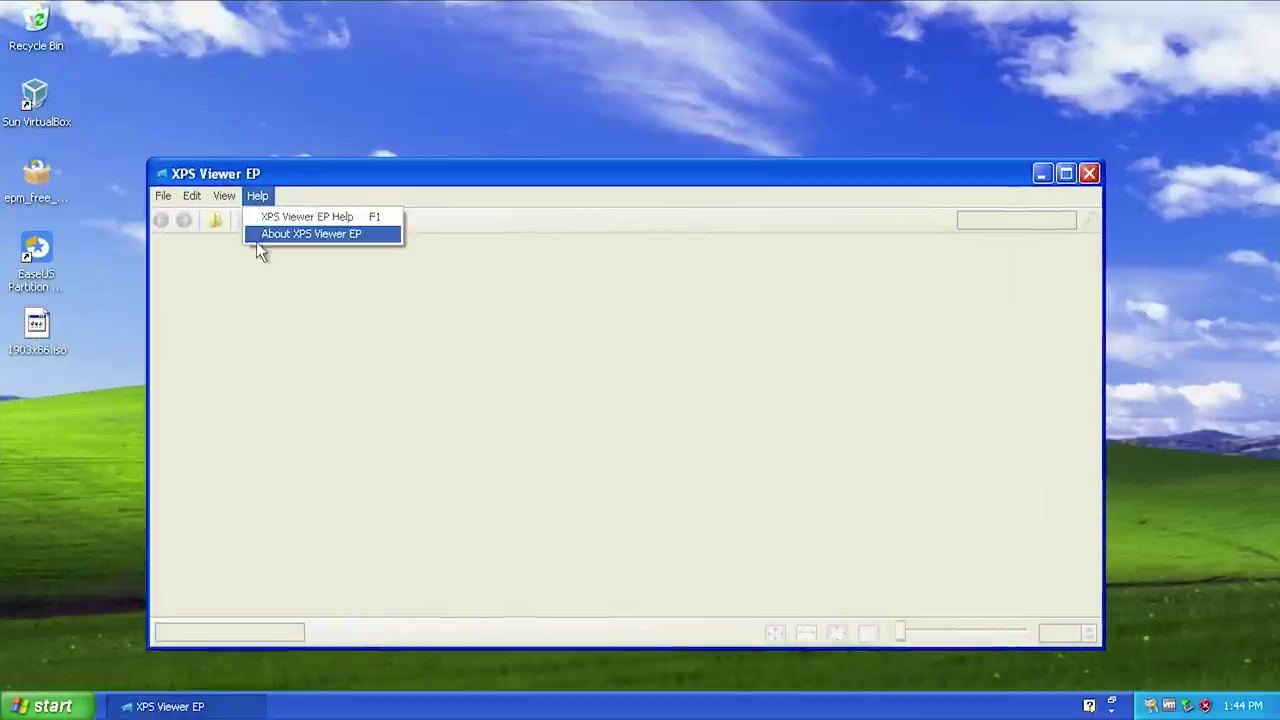
pyautogui.click(300, 234)
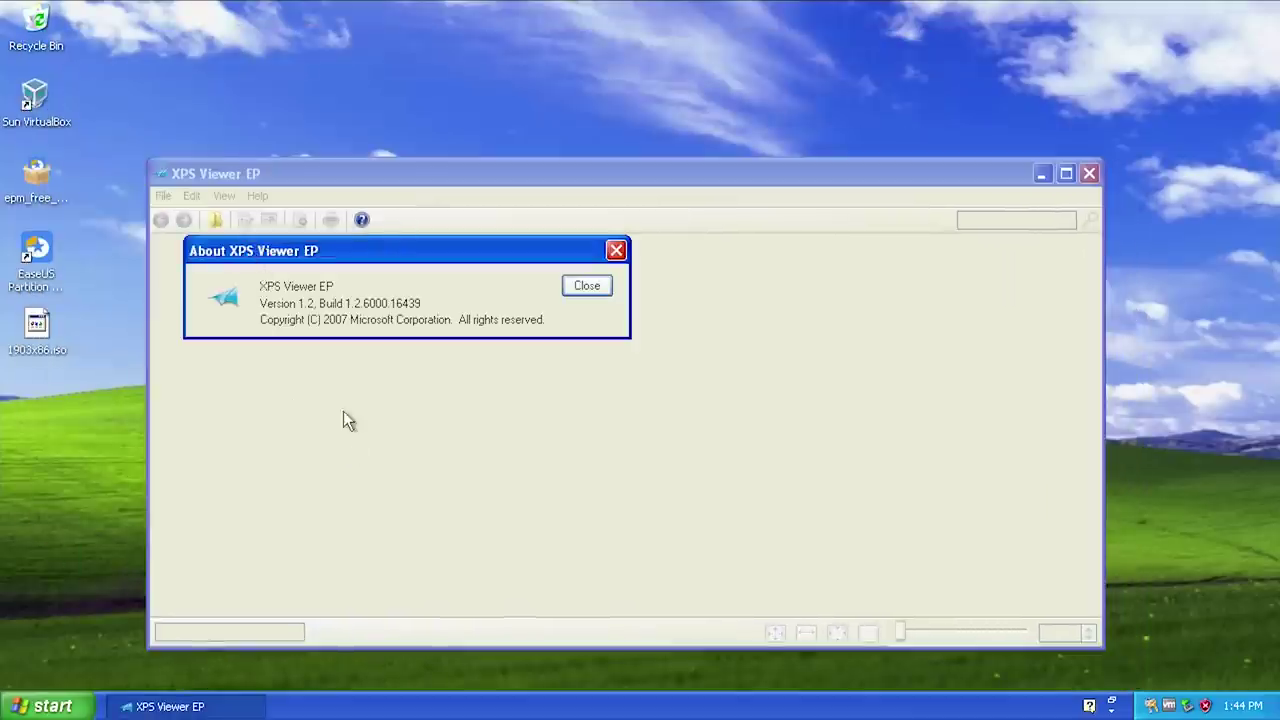
pyautogui.click(588, 287)
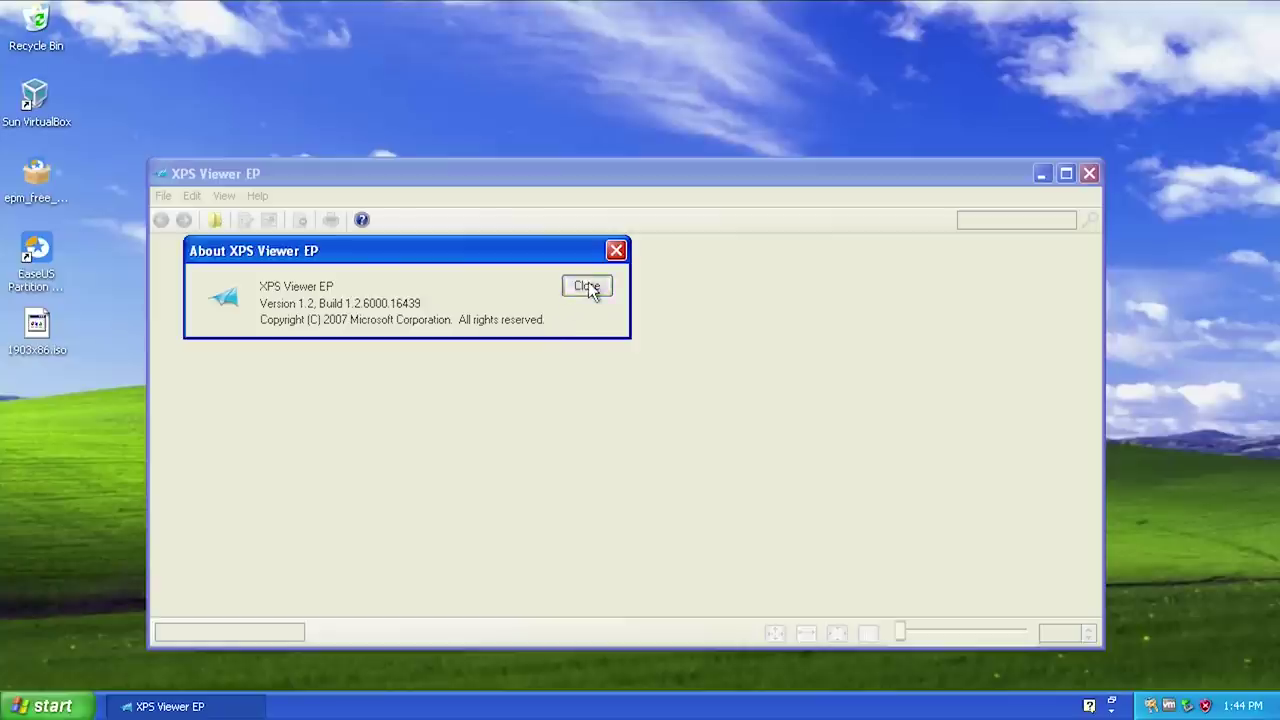
# Step: Open and cancel the Open document dialog, then close XPS Viewer EP
pyautogui.moveTo(509, 185); pyautogui.dragTo(478, 177)
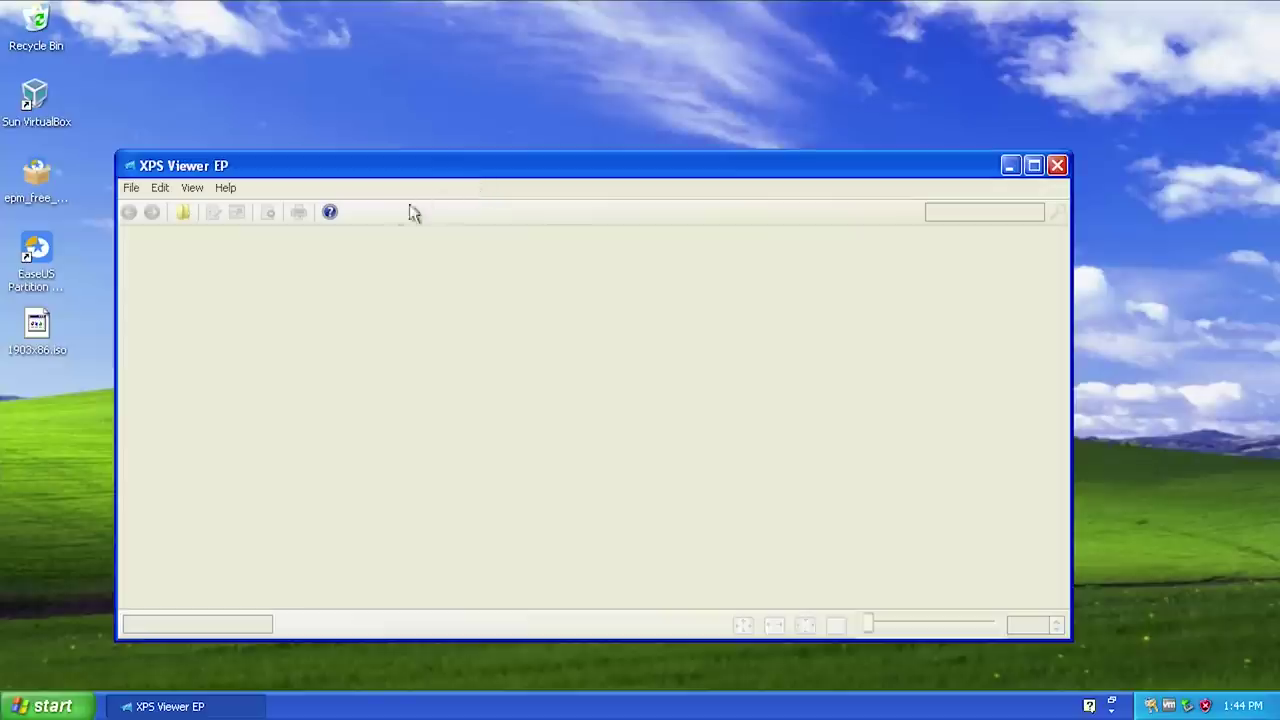
pyautogui.click(181, 212)
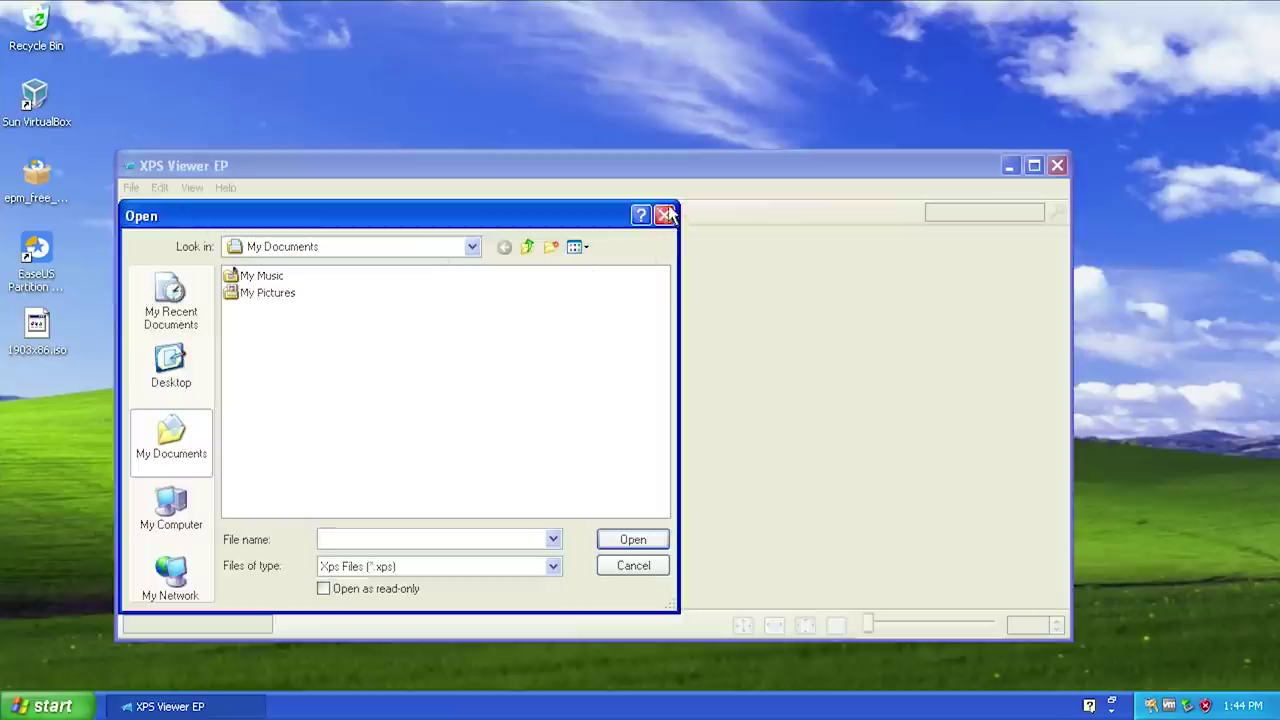
pyautogui.click(663, 211)
pyautogui.moveTo(588, 164); pyautogui.dragTo(603, 131)
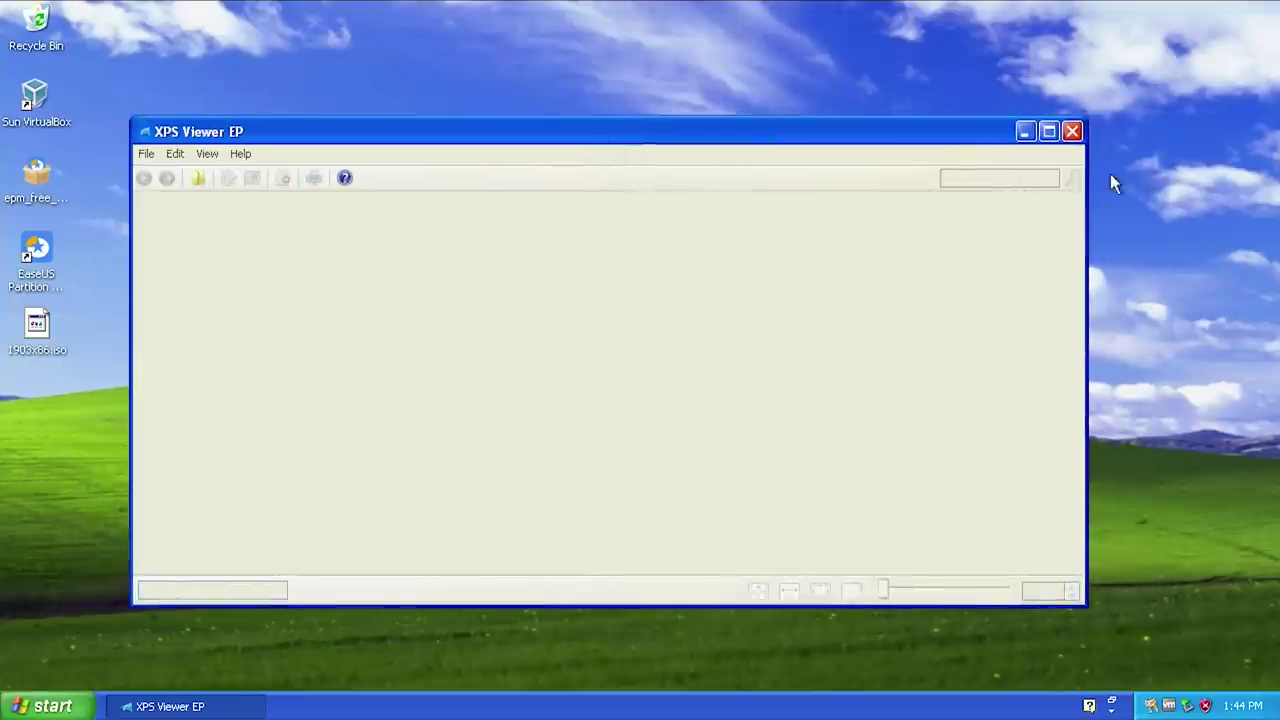
pyautogui.click(1071, 133)
# Step: Run BitLocker To Go Reader from All Programs and dismiss its no-drives-to-unlock error
pyautogui.click(42, 706)
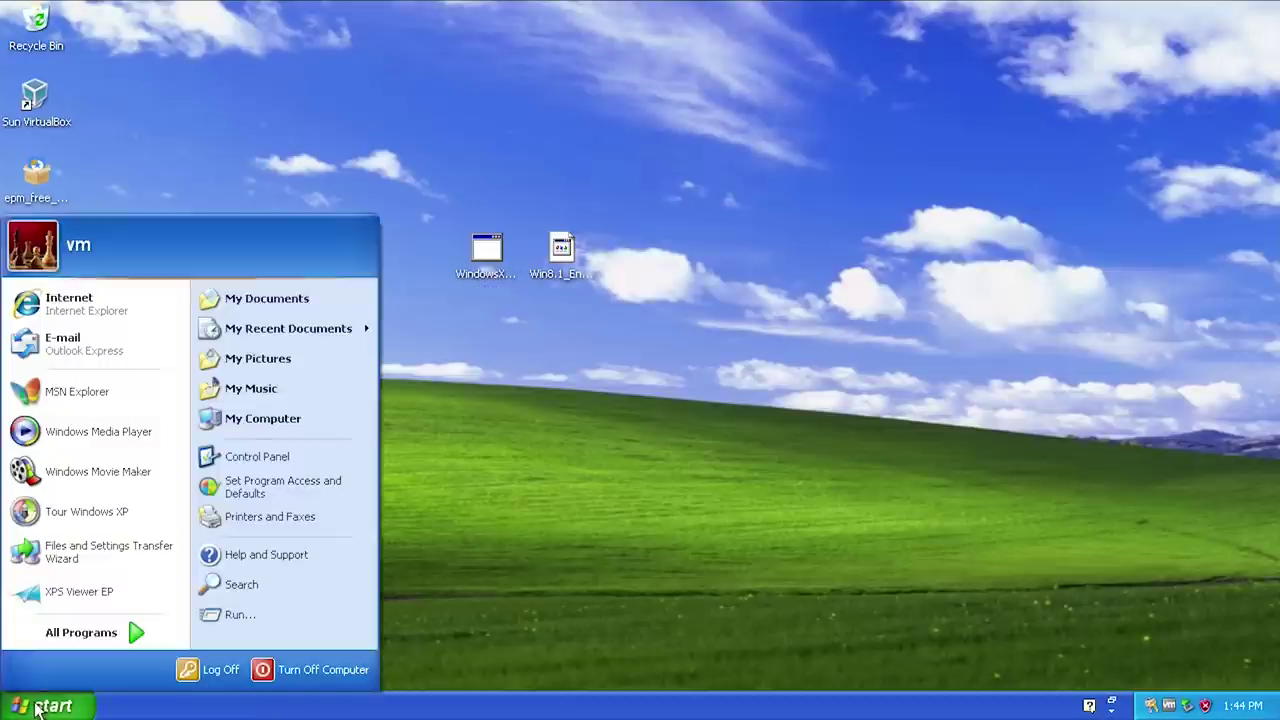
pyautogui.click(240, 588)
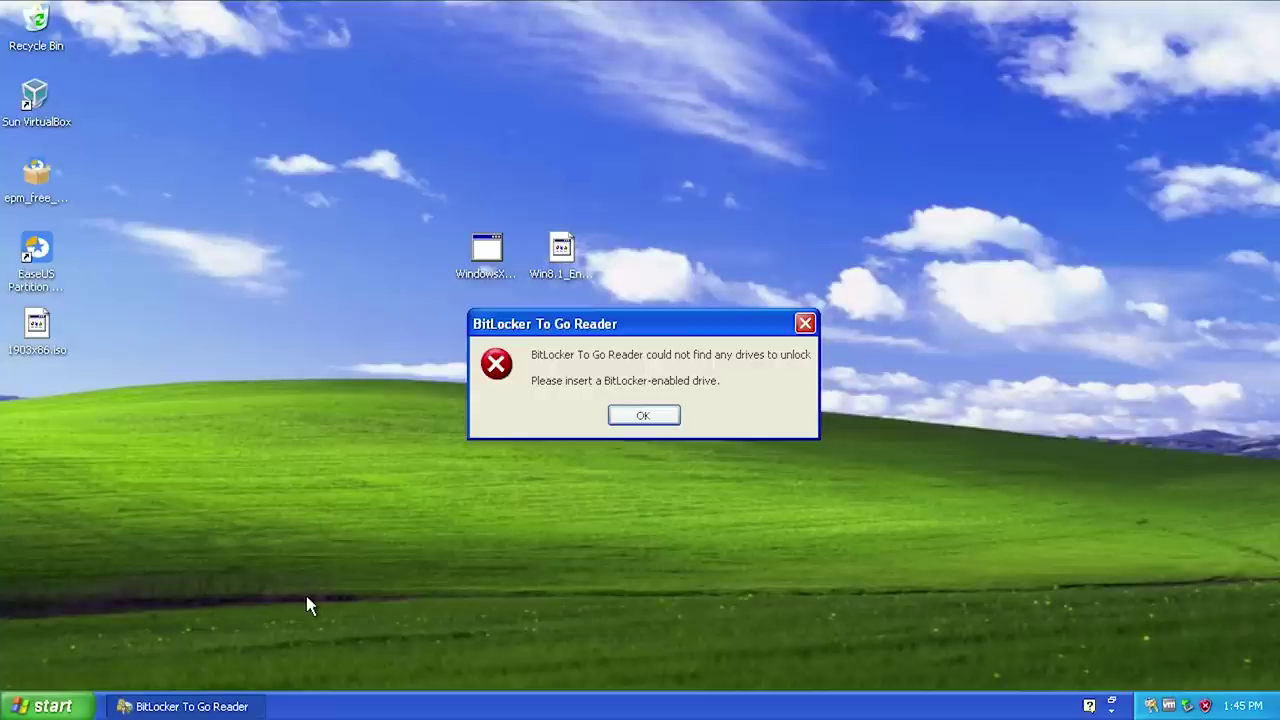
pyautogui.click(651, 418)
# Step: Browse All Programs, including the Accessories and Games submenus and Windows Update
pyautogui.click(50, 708)
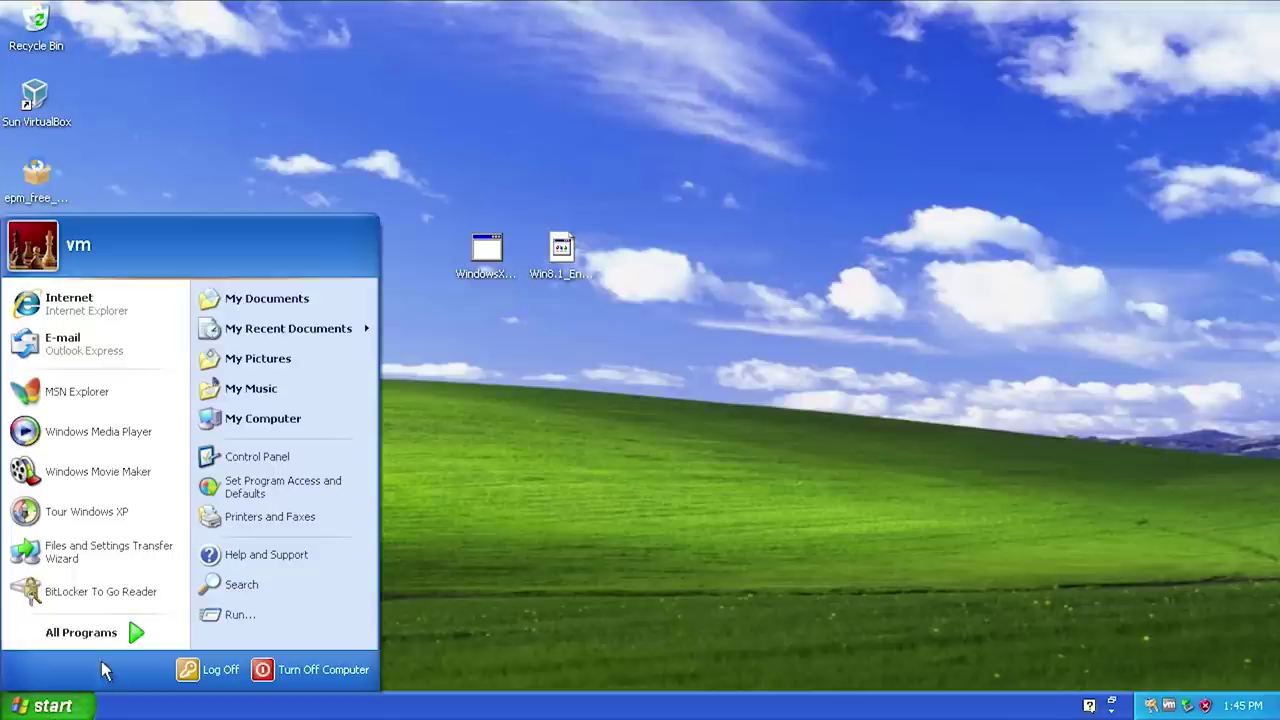
pyautogui.moveTo(110, 642)
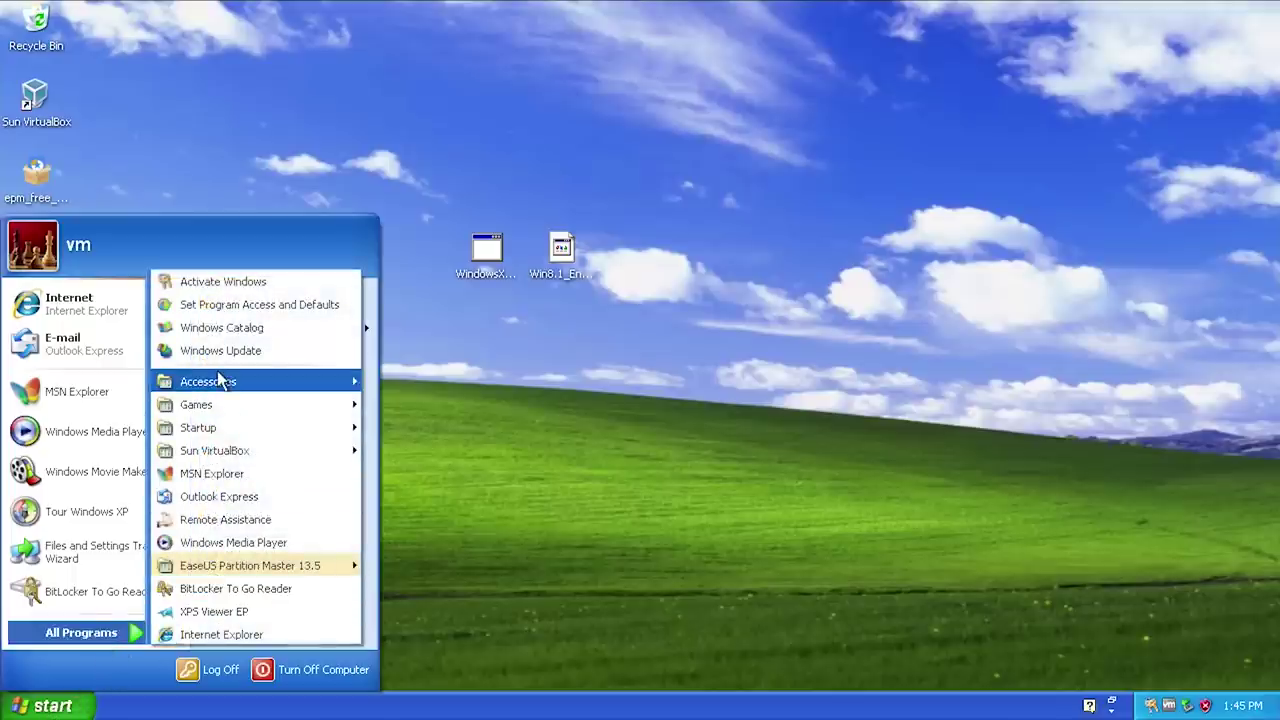
pyautogui.moveTo(307, 401)
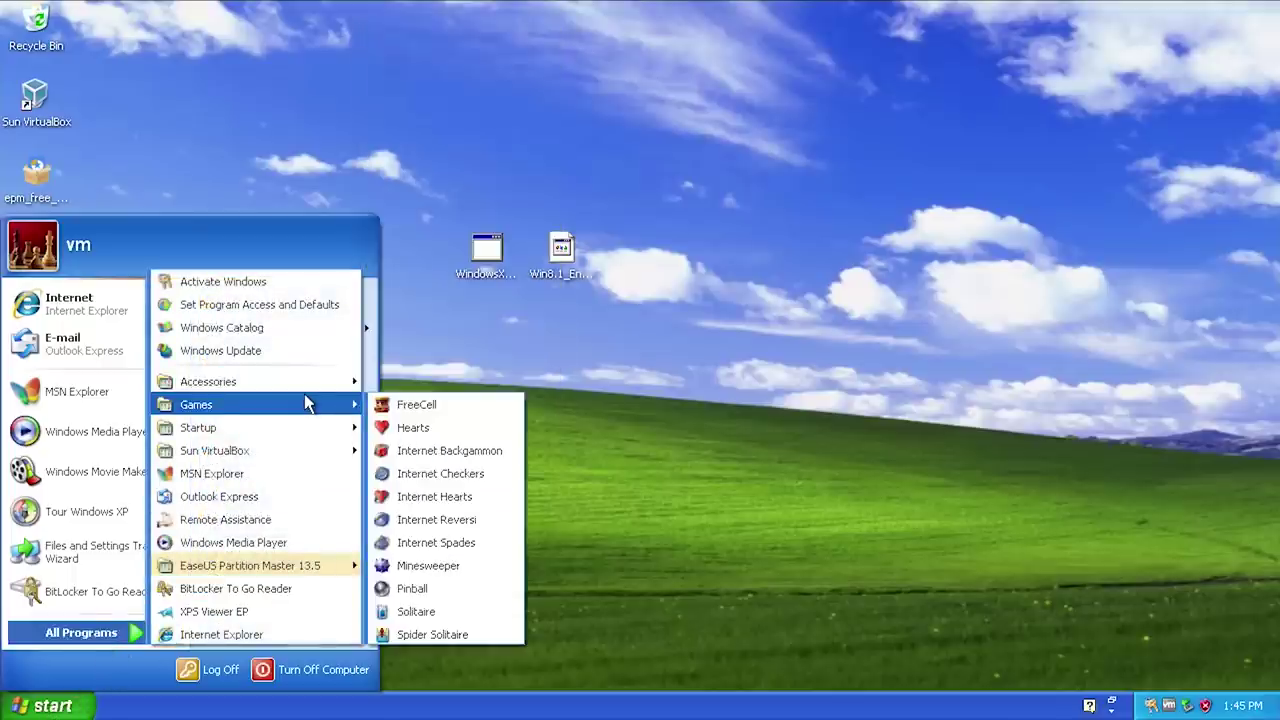
pyautogui.moveTo(285, 452)
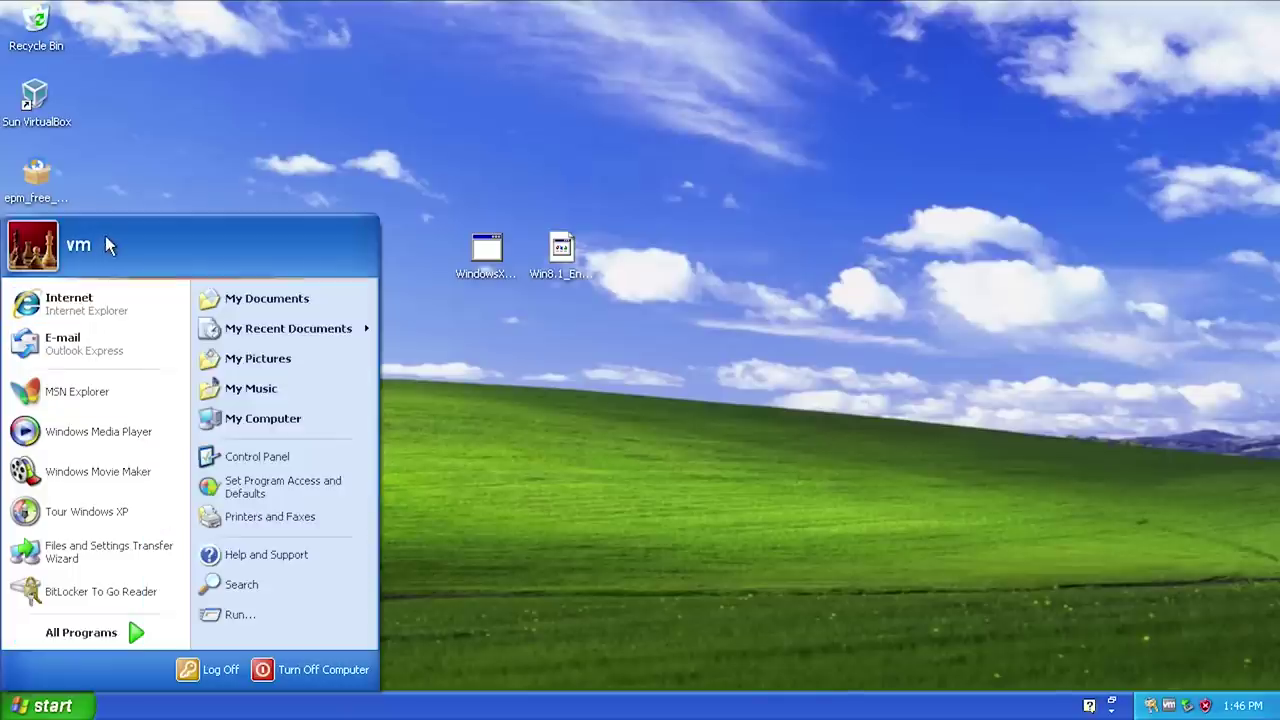
pyautogui.click(127, 636)
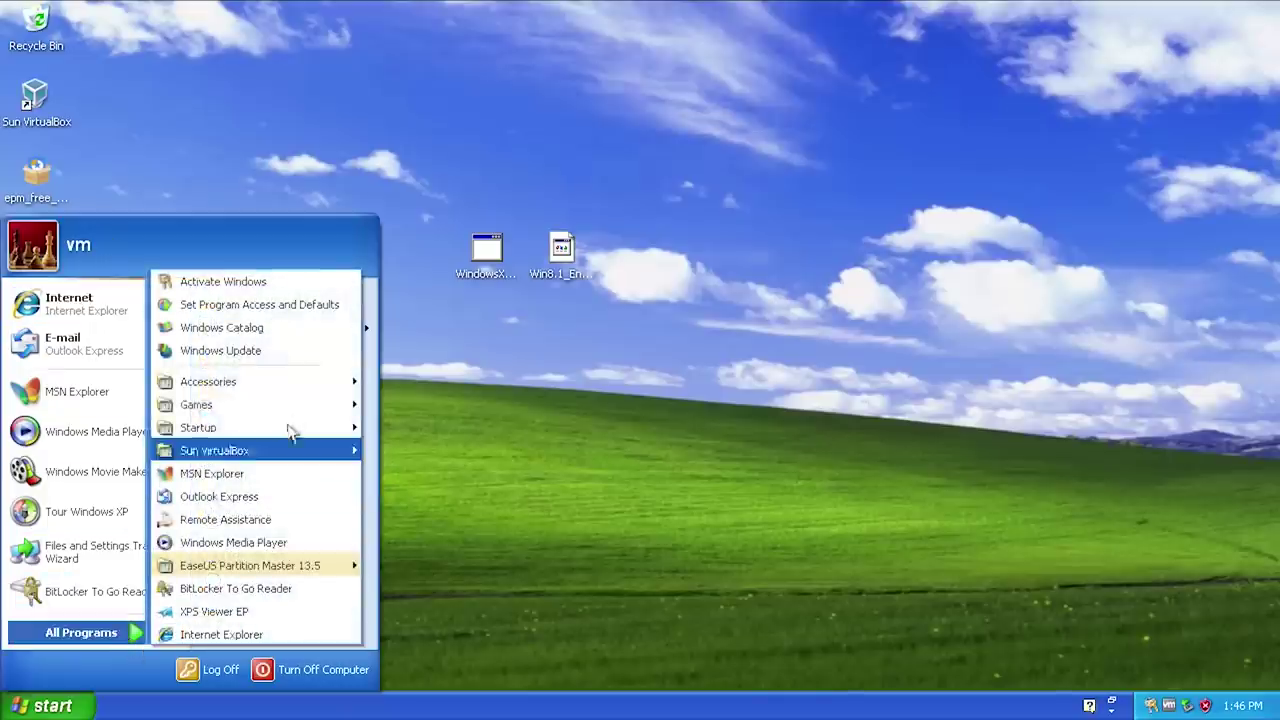
# Step: Open Windows Update in Internet Explorer and choose Express to check for high-priority updates
pyautogui.click(263, 355)
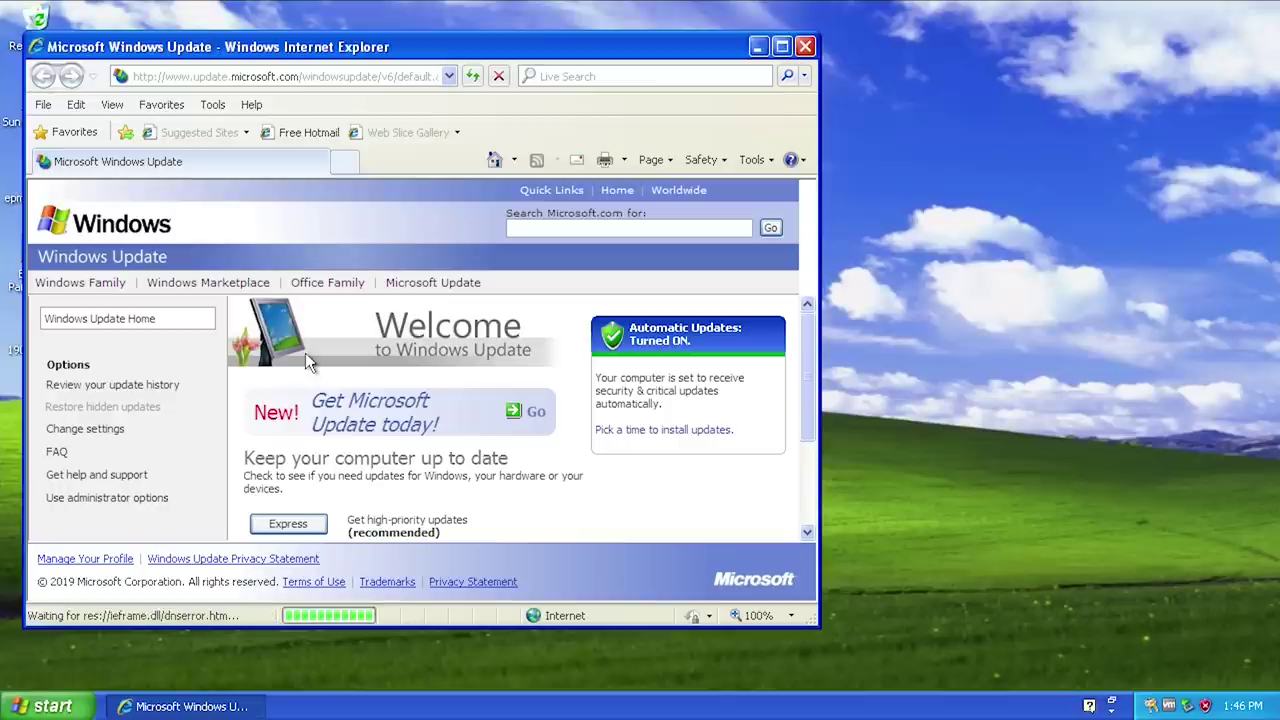
pyautogui.click(288, 523)
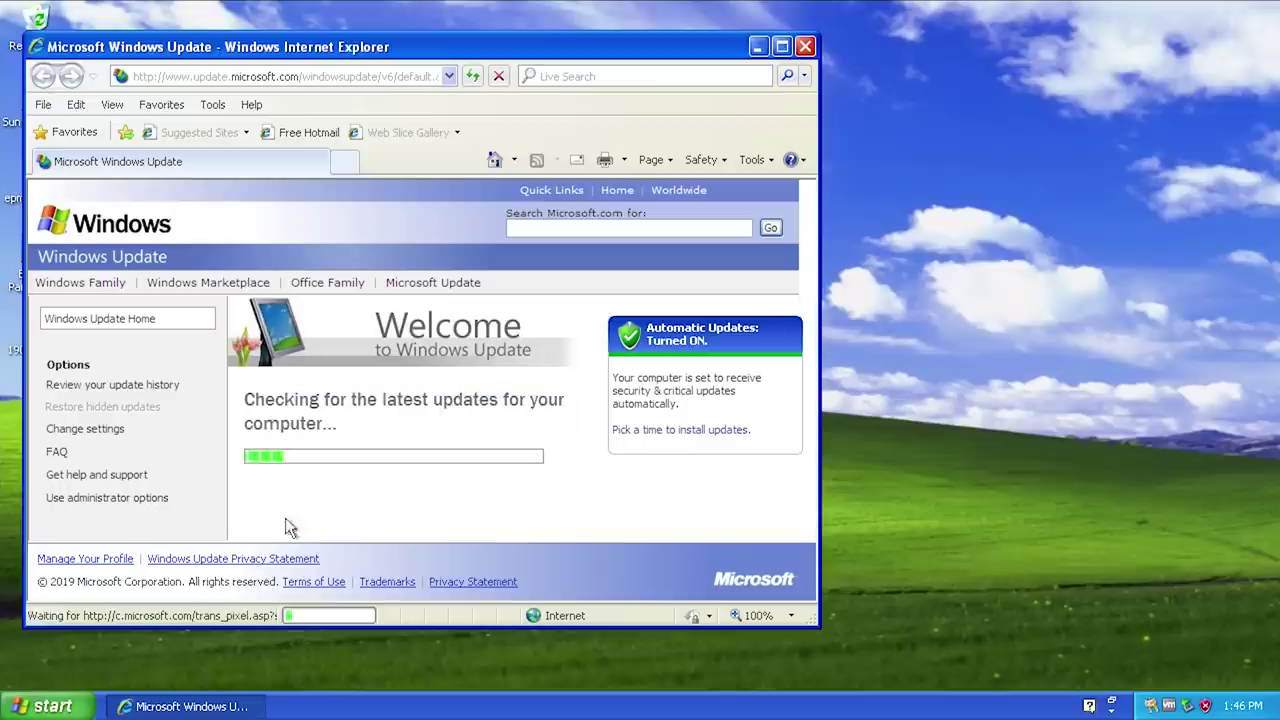